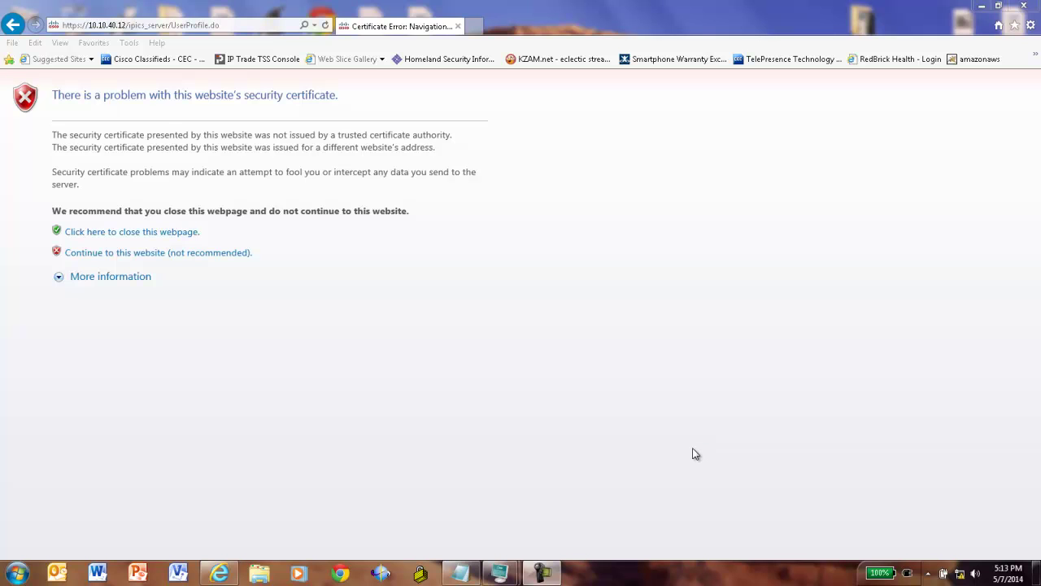
- Bypass the certificate warning and log in with the ipics administrator account and its password
left_click(126, 253)
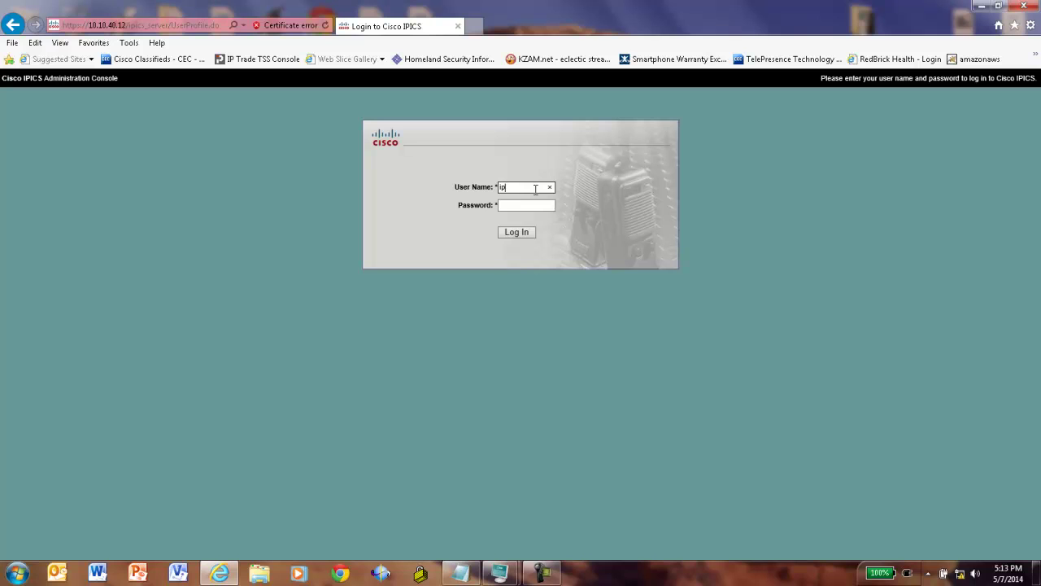
type("ics")
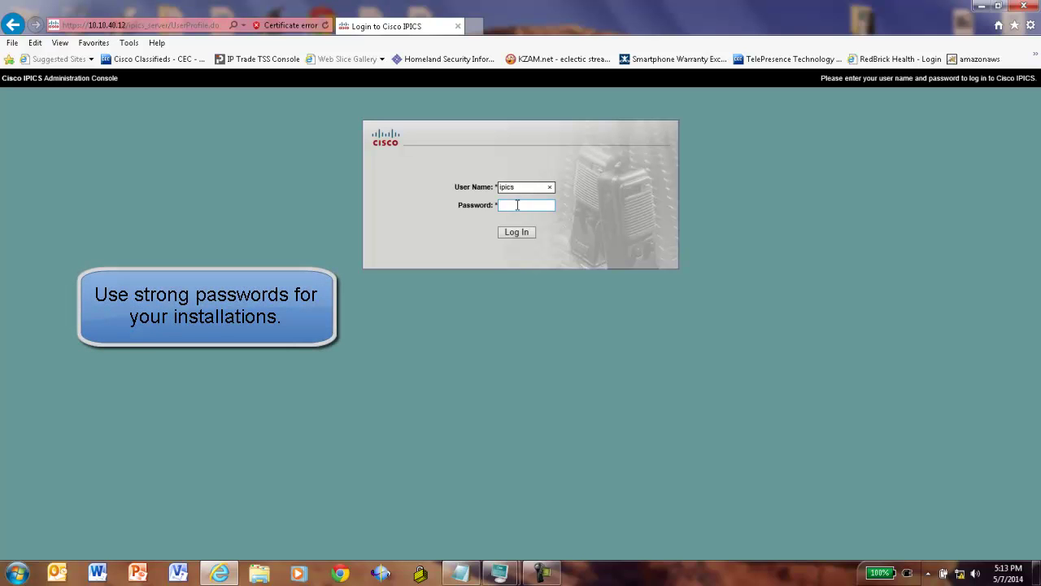
left_click(517, 205)
type("••••••••")
key("Return")
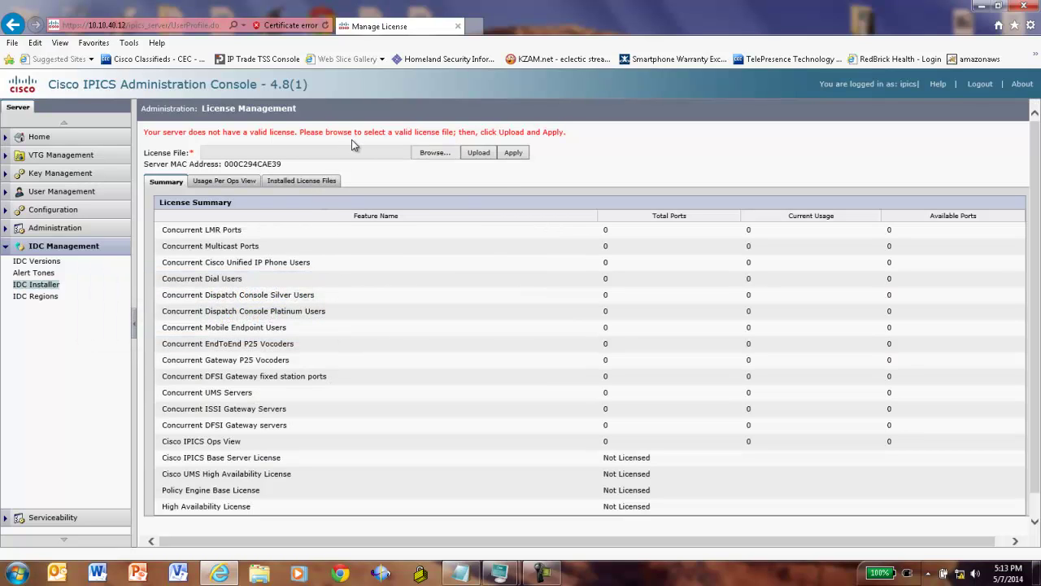
- Review the server IPs, channel multicast addresses, VTG range and users in IPICS Plan.txt
key("alt+Tab")
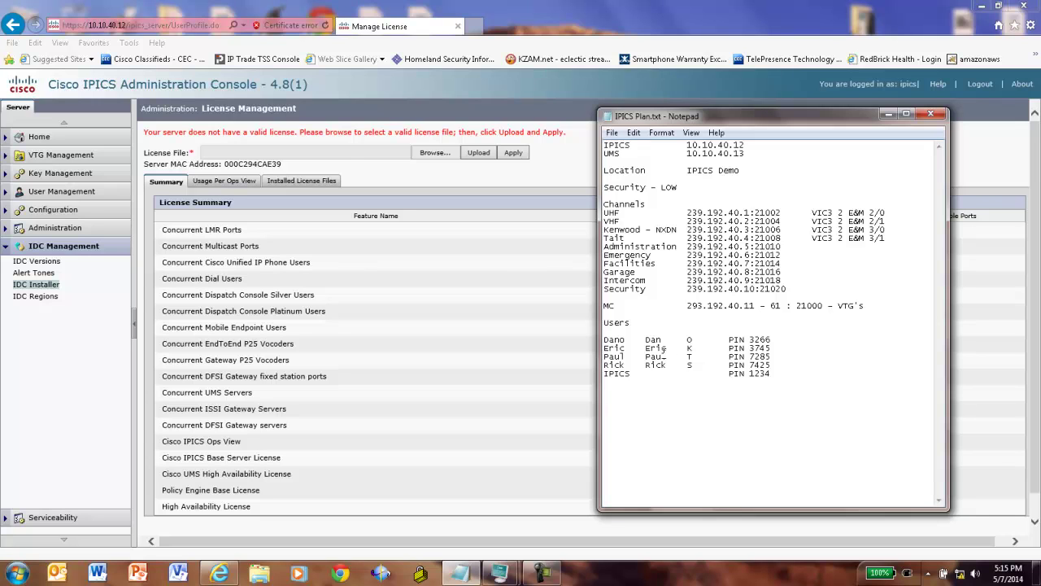
left_click(698, 374)
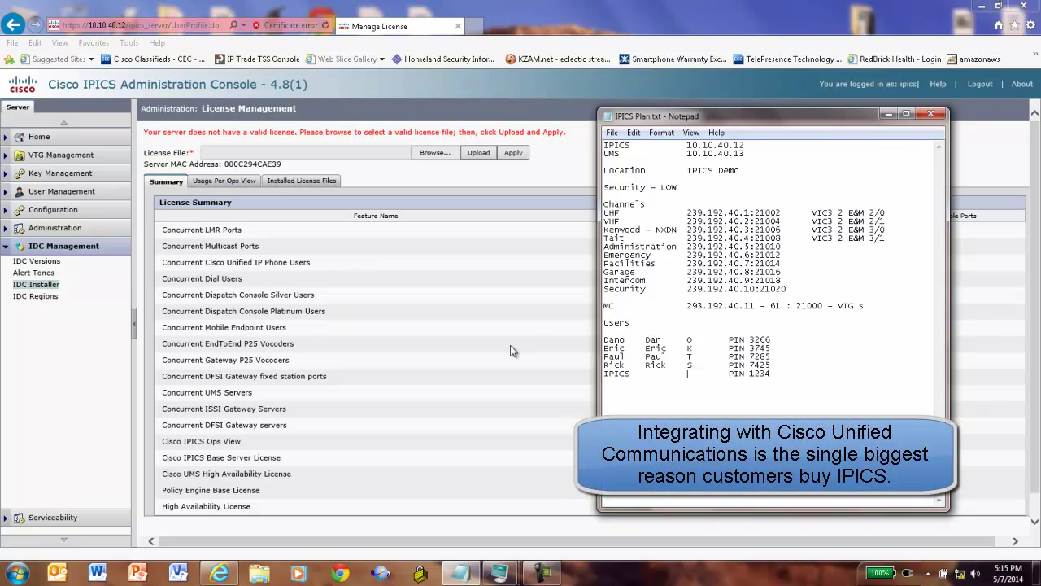
- Upload the 48_250_full_AE39.lic file and apply it for 250 LMR ports
left_click(435, 152)
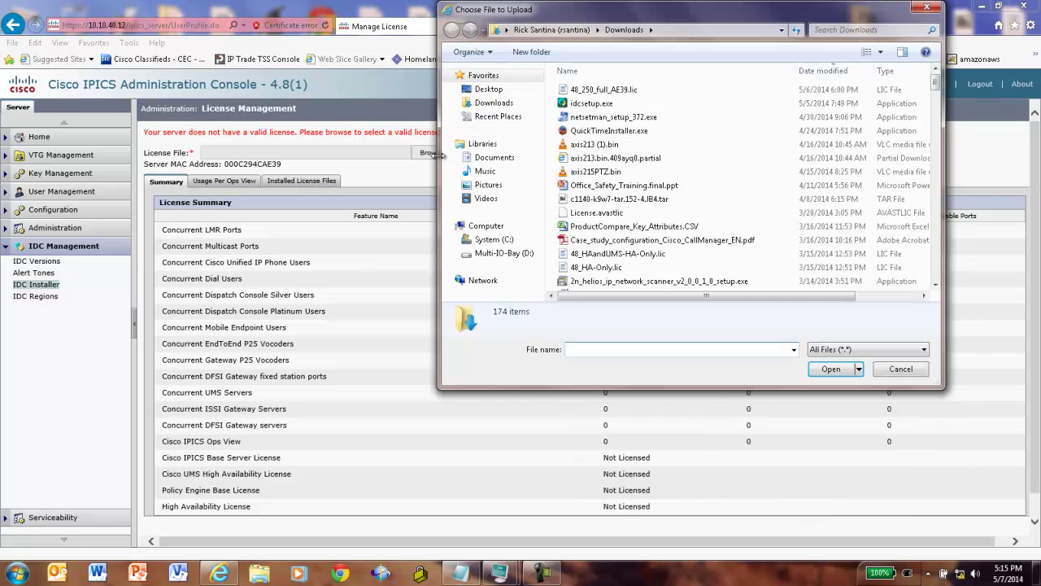
double_click(604, 91)
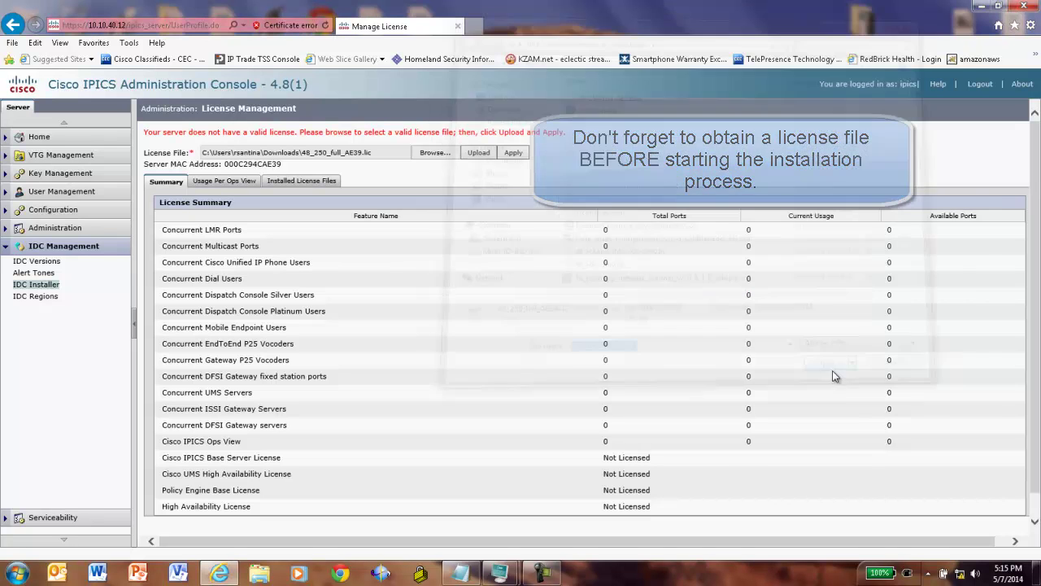
left_click(472, 154)
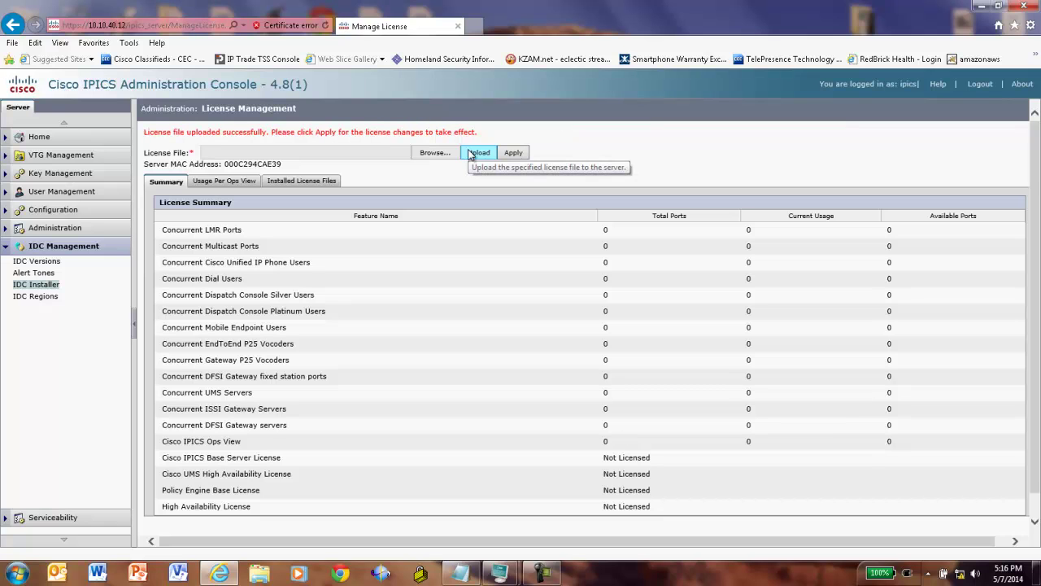
left_click(505, 154)
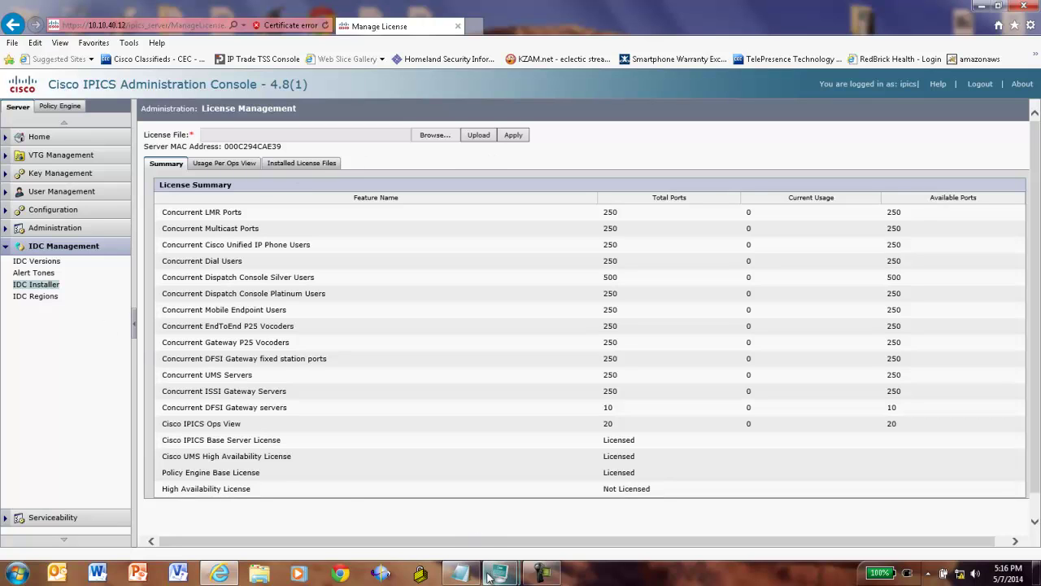
- Add location 'IPICS Demo' with description 'IPICS Demonstration System' and save it
left_click(460, 573)
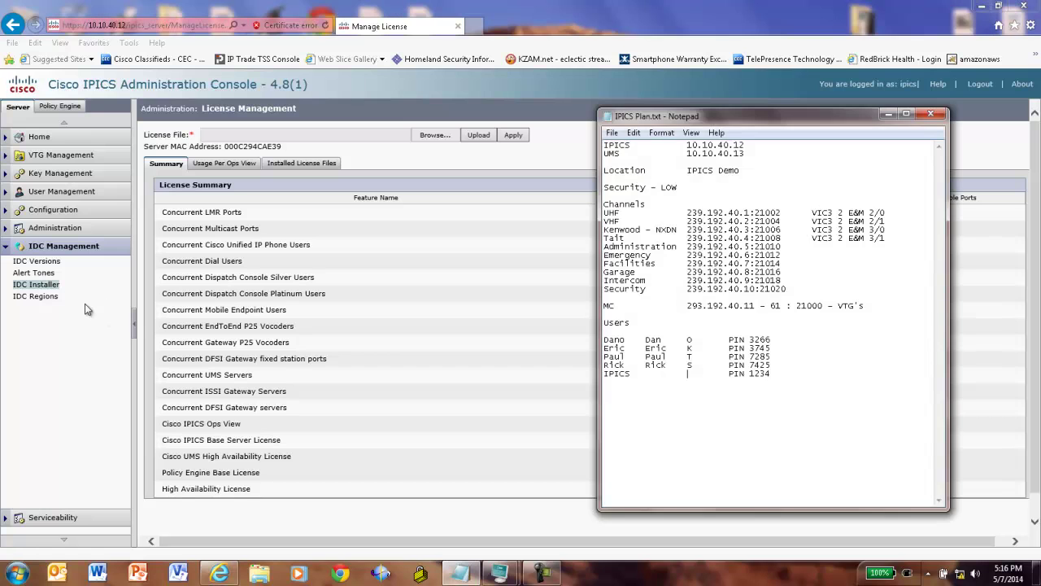
left_click(48, 210)
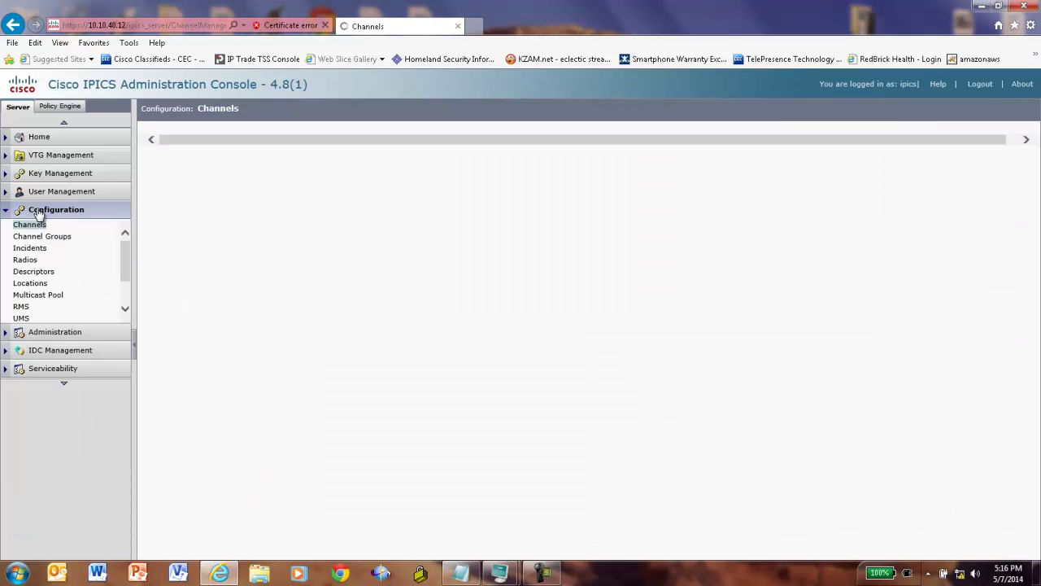
left_click(33, 283)
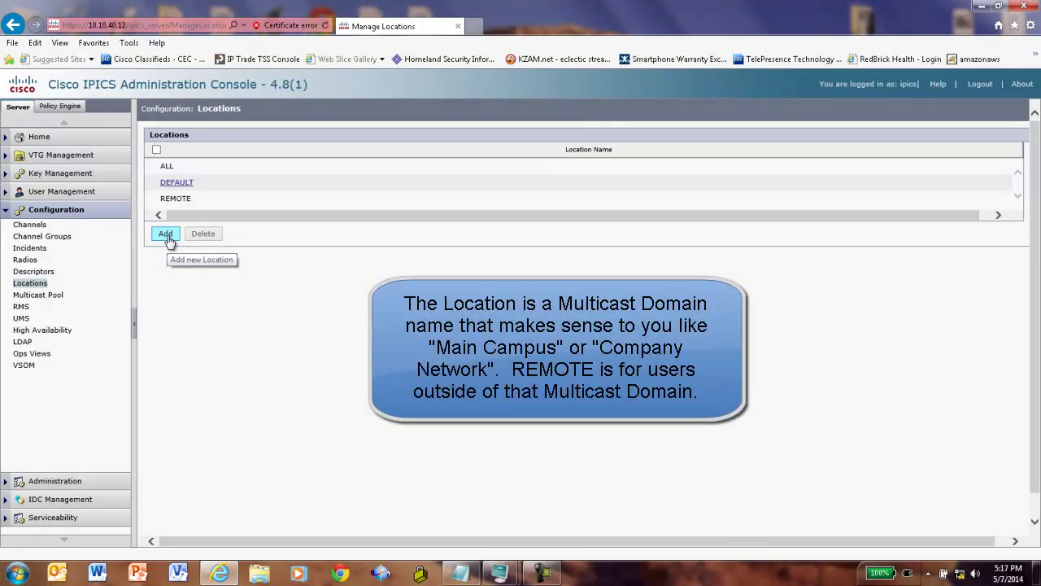
left_click(168, 238)
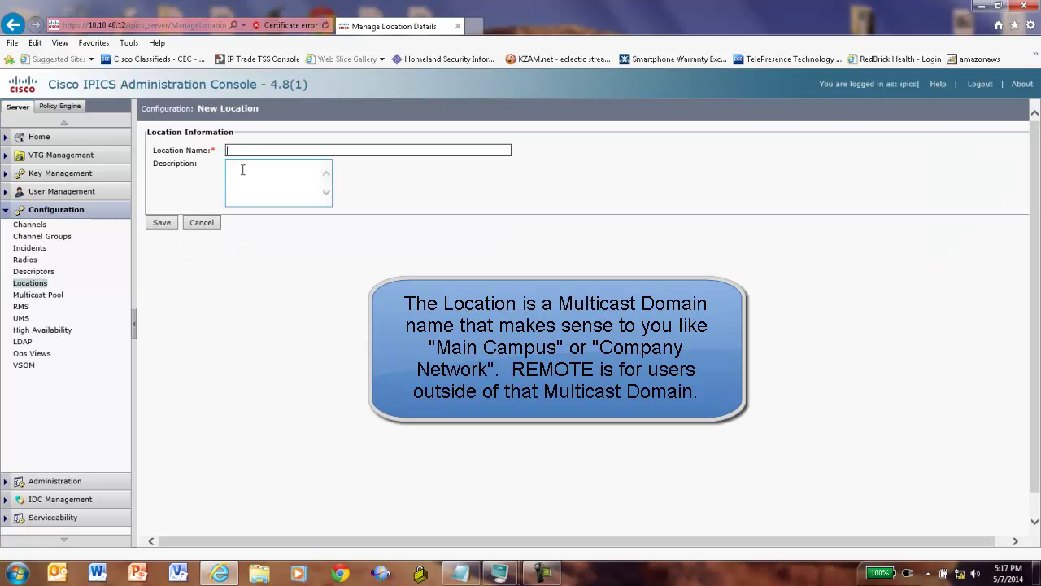
left_click(244, 149)
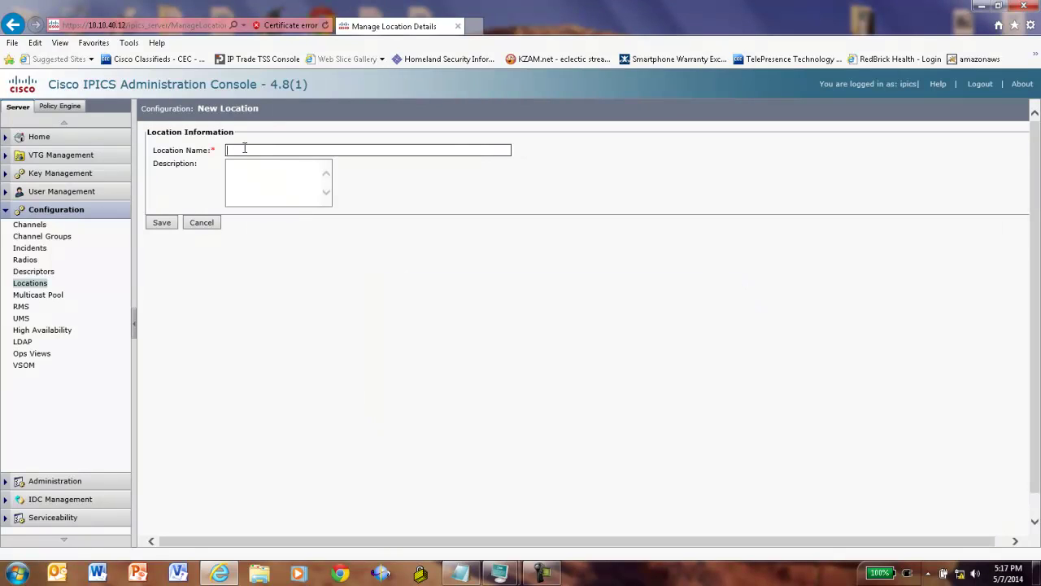
type("IPICS Demo")
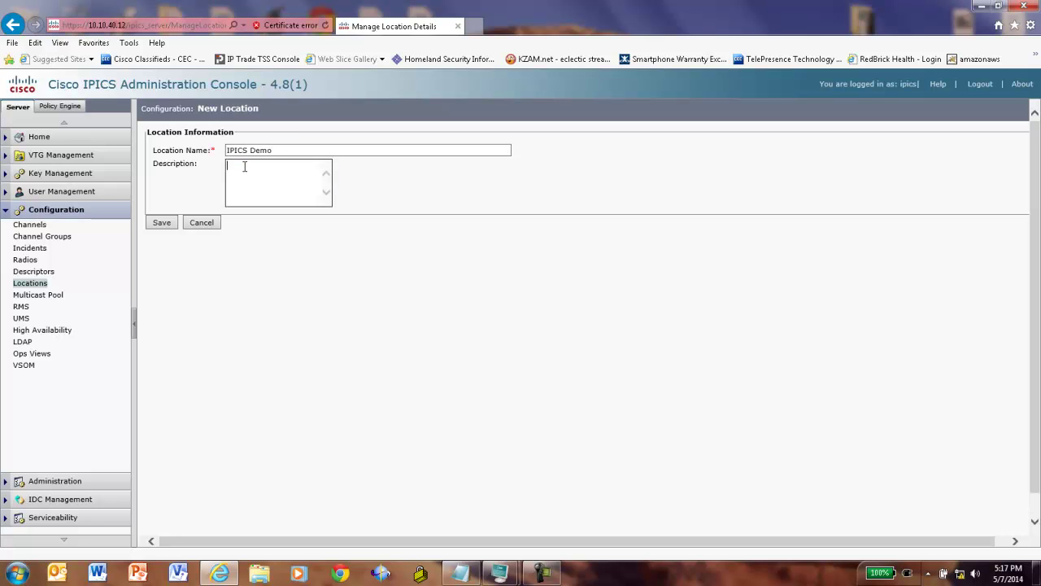
type("IPICS Demonstration System")
left_click(168, 222)
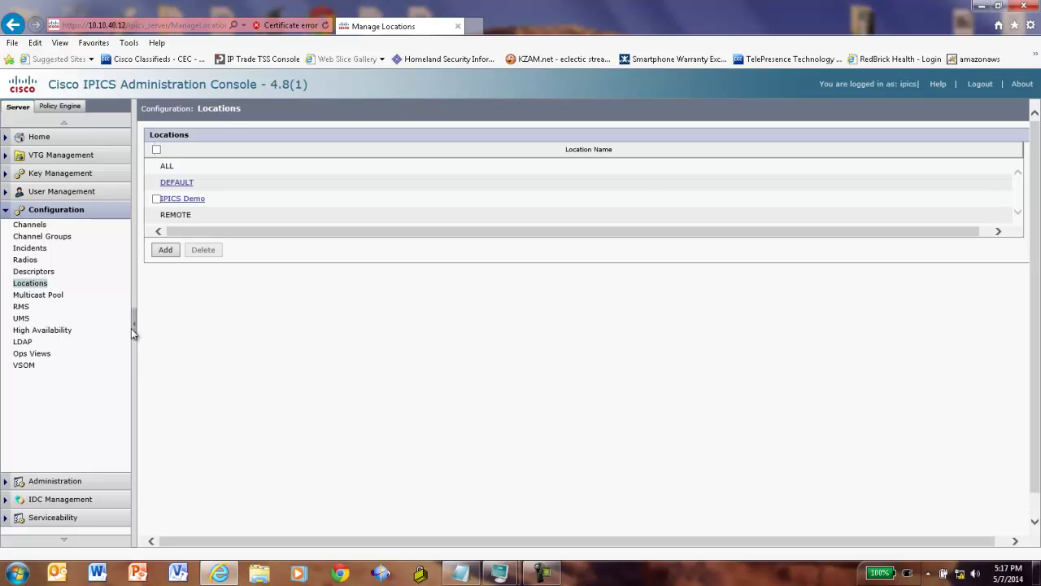
- Turn off the RMS comparator in the System Options
left_click(6, 484)
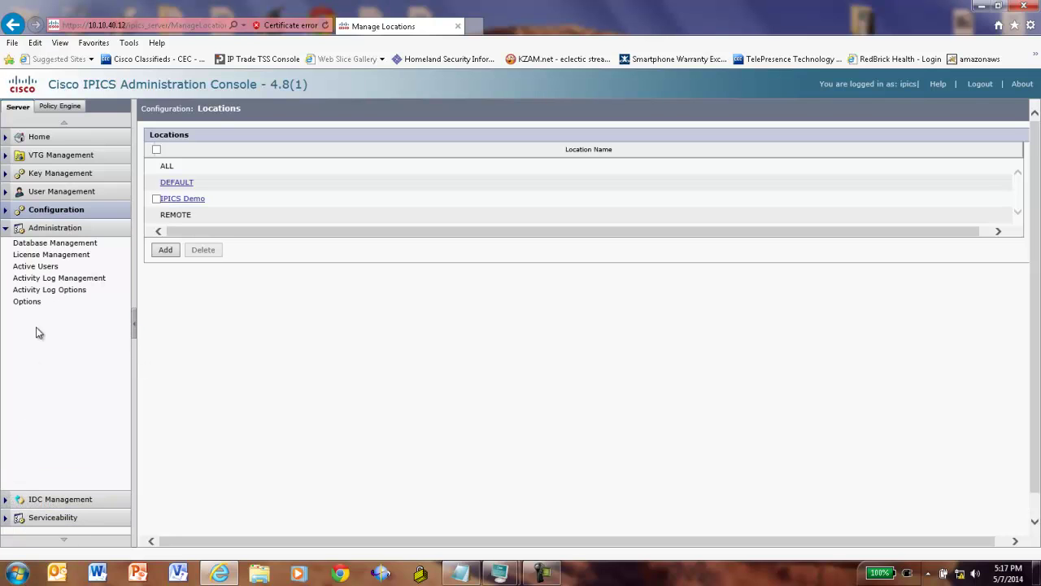
left_click(39, 303)
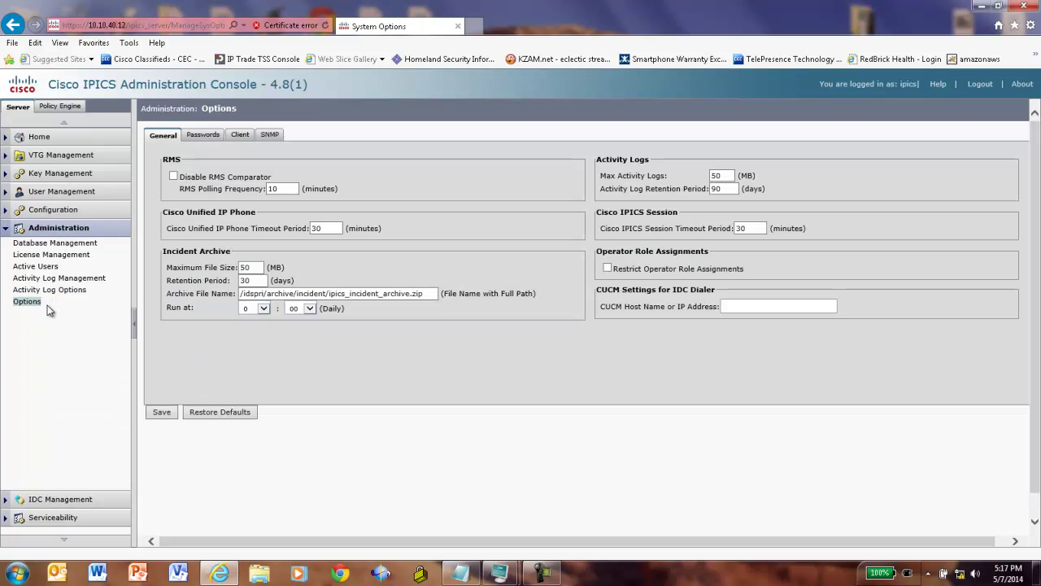
left_click(173, 178)
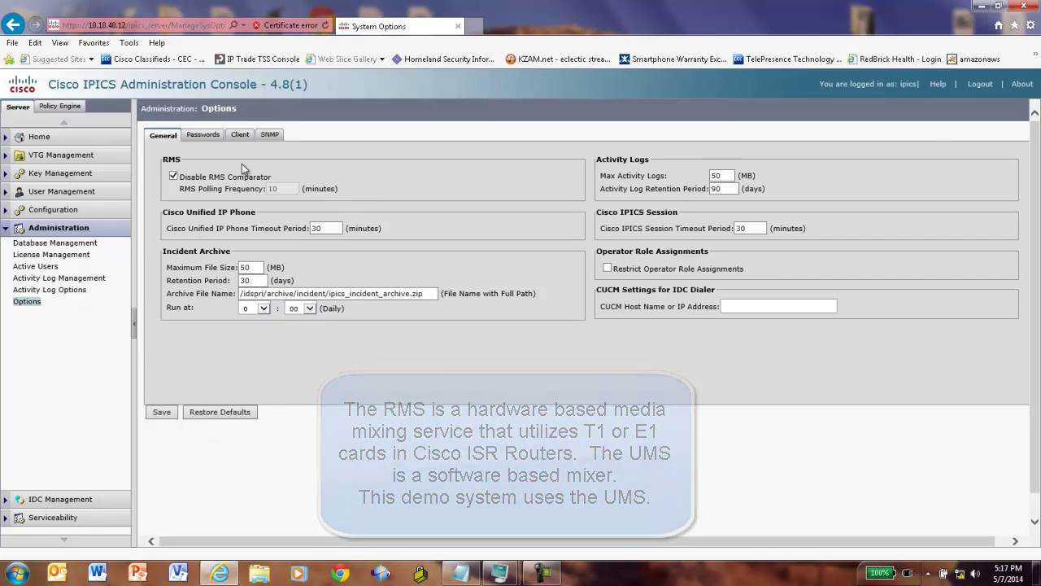
- Relax the password policy: minimum length 4, digit length 4, lower, upper and numeric counts 0
left_click(209, 135)
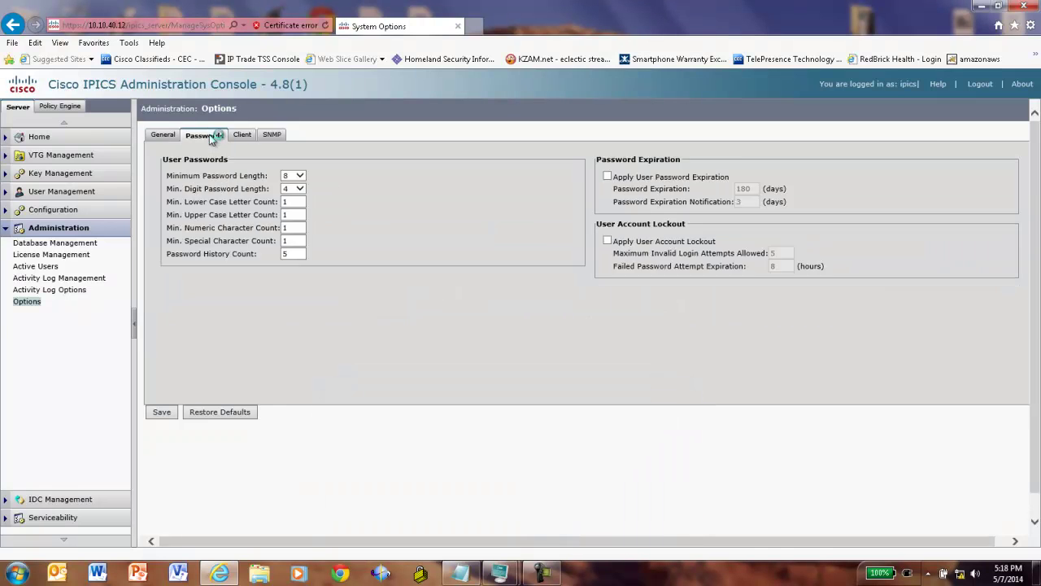
left_click(299, 177)
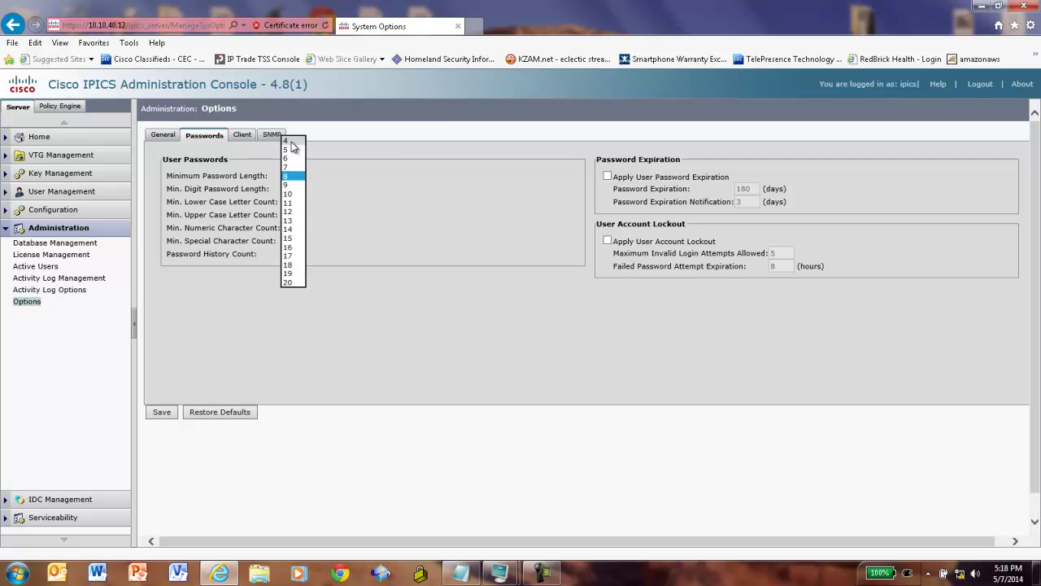
left_click(289, 142)
left_click(300, 190)
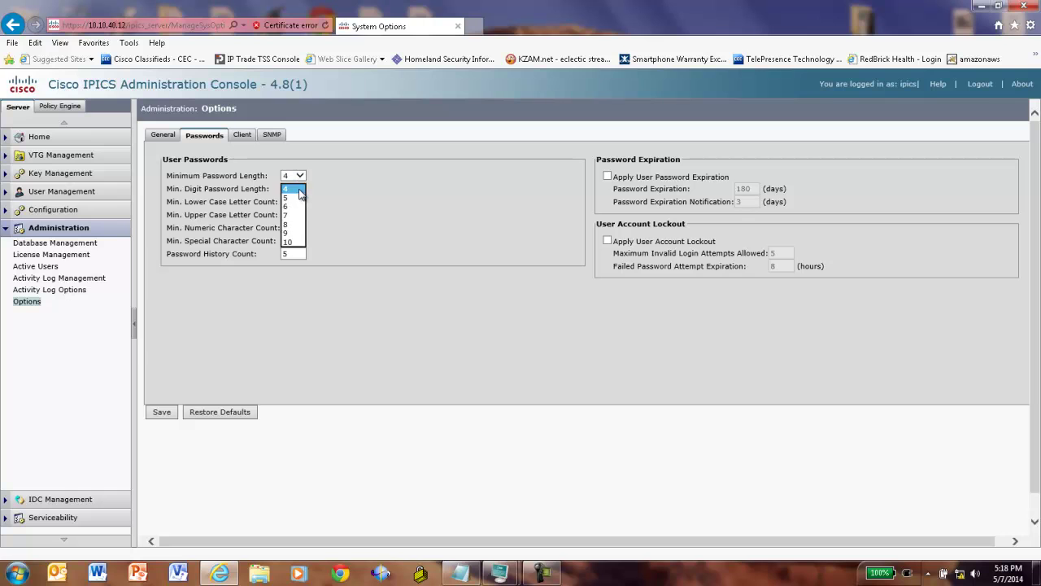
left_click(289, 195)
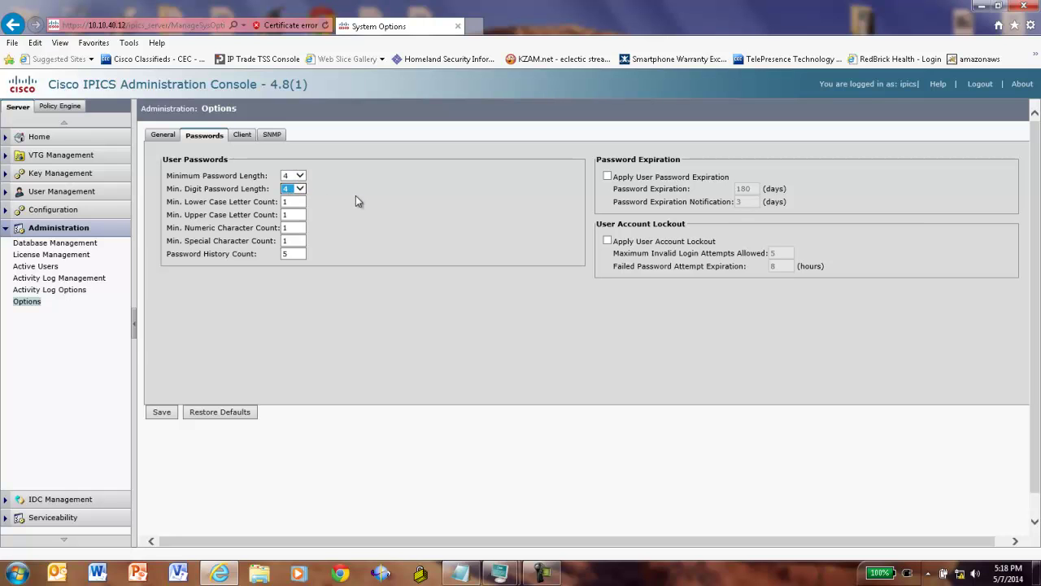
left_click(294, 205)
type("0")
left_click(293, 225)
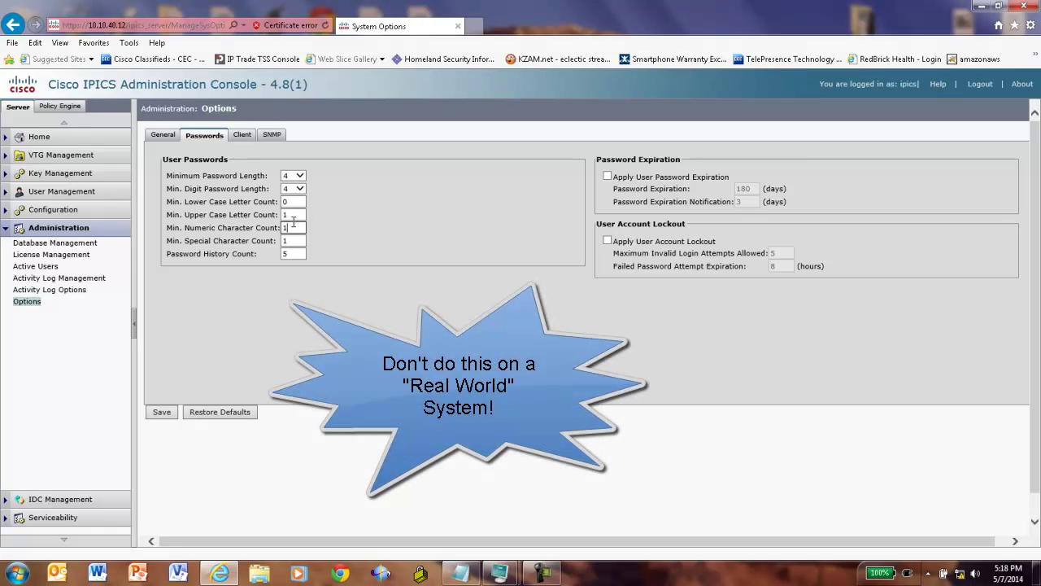
left_click(297, 214)
type("0")
left_click(293, 227)
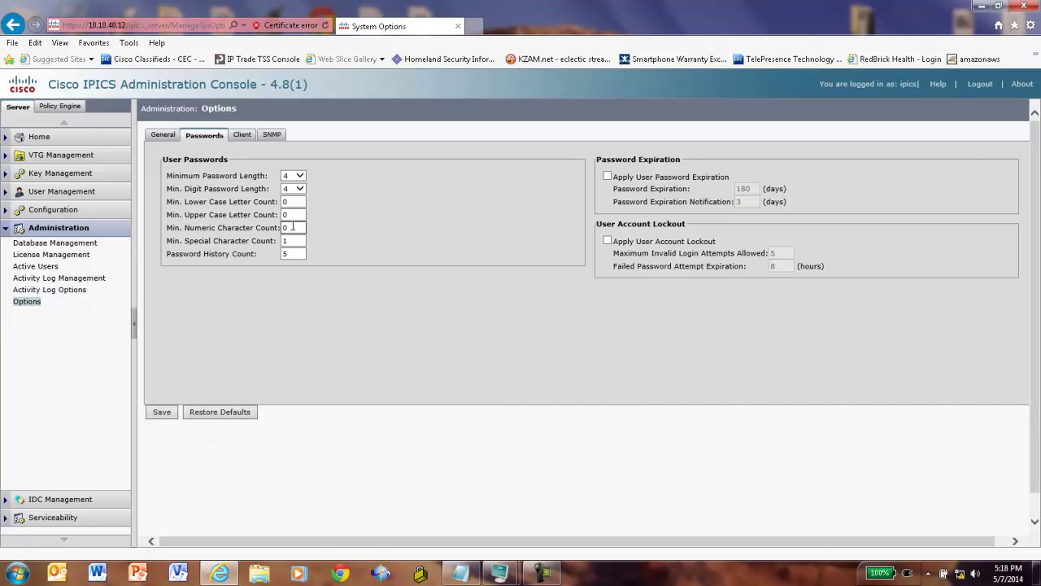
type("0")
key("Tab")
type("0")
key("Tab")
type("0")
left_click(160, 414)
- Review the SNMP and Client system option settings
left_click(244, 136)
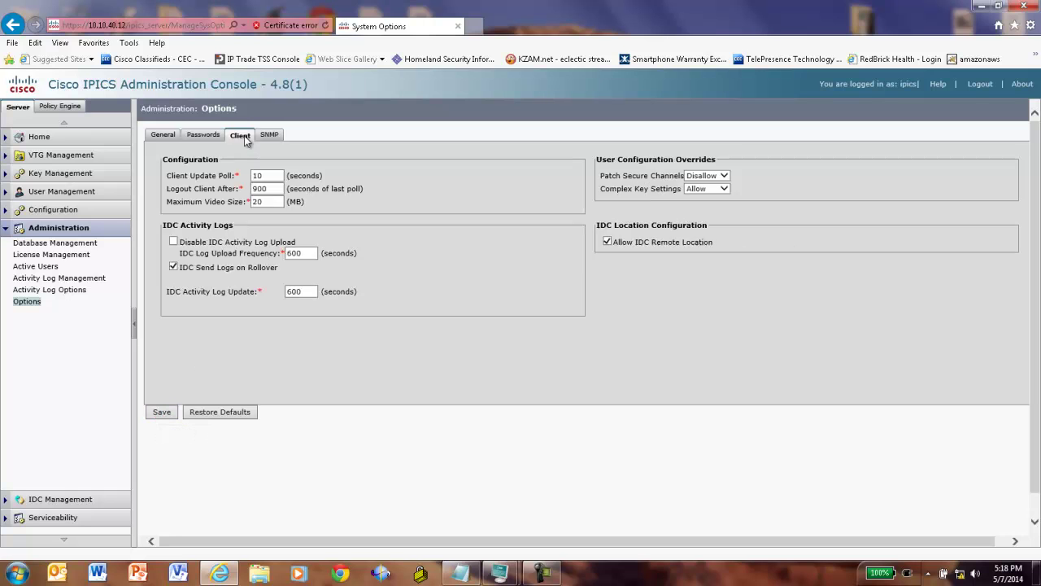
left_click(270, 135)
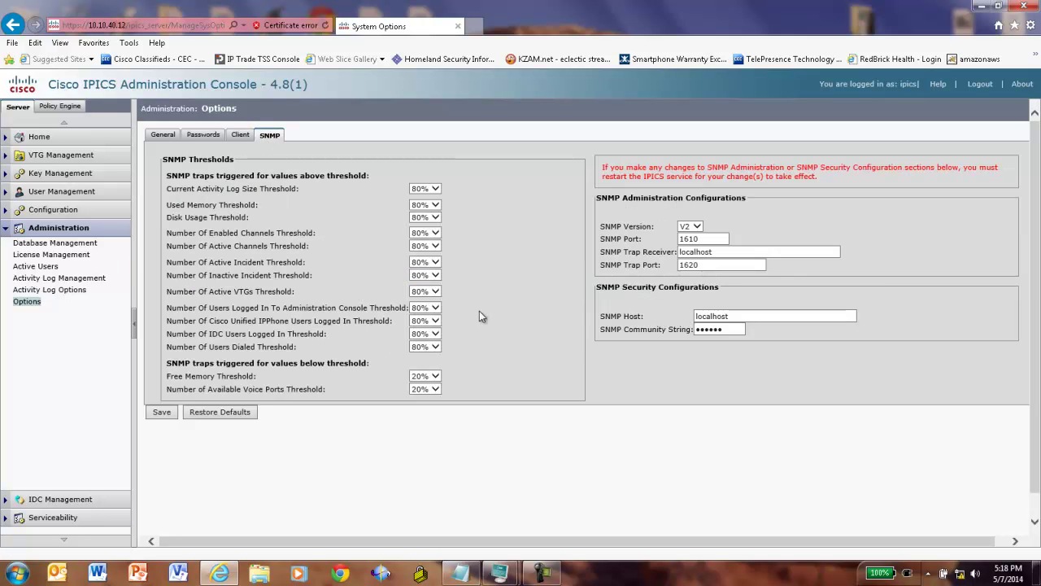
left_click(239, 137)
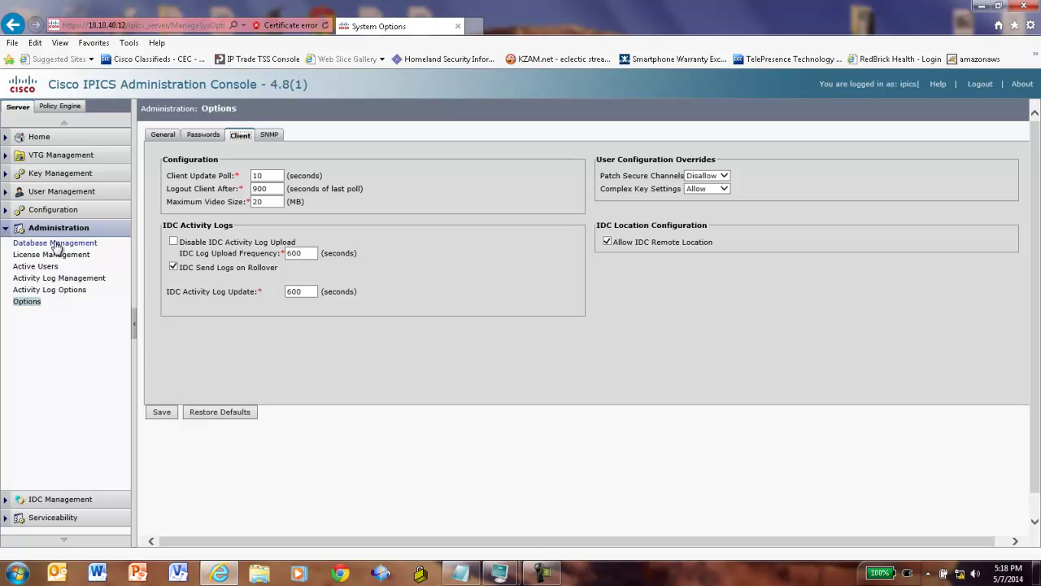
- Show the empty Channels page with the IPICS Plan notes positioned beside it
left_click(55, 210)
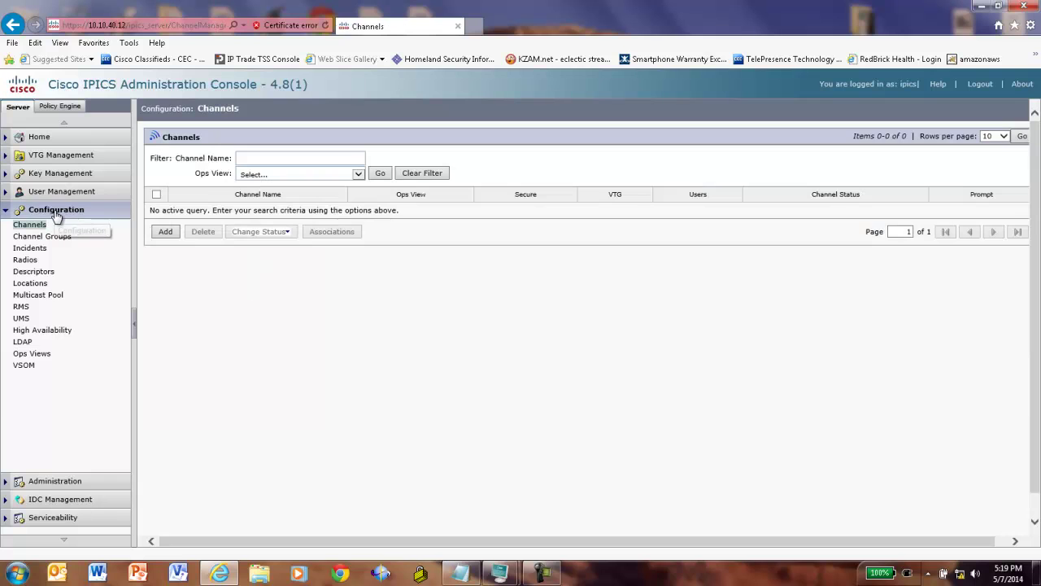
left_click(462, 575)
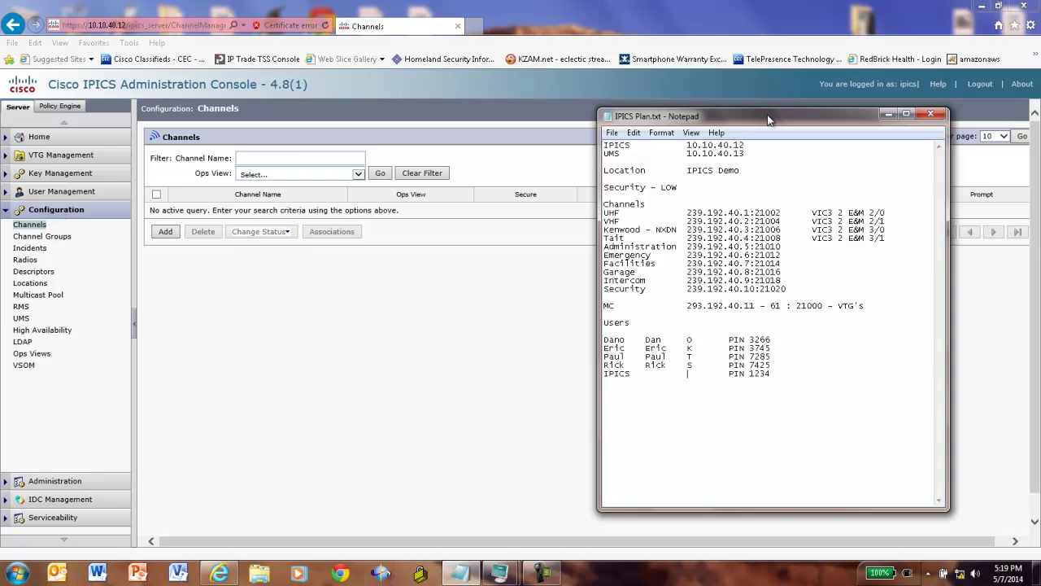
left_click_drag(768, 121, 720, 130)
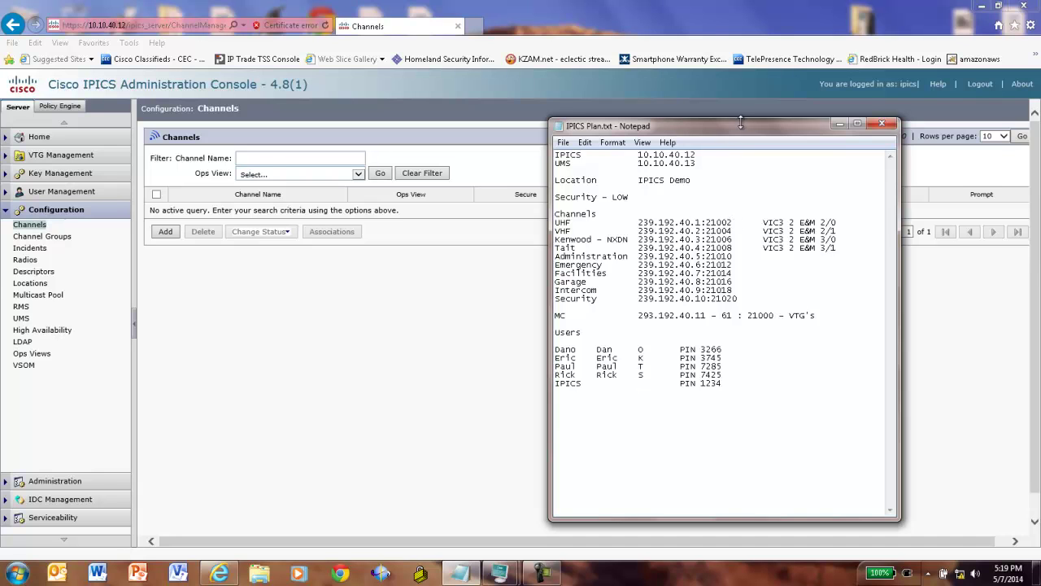
left_click_drag(744, 126, 848, 162)
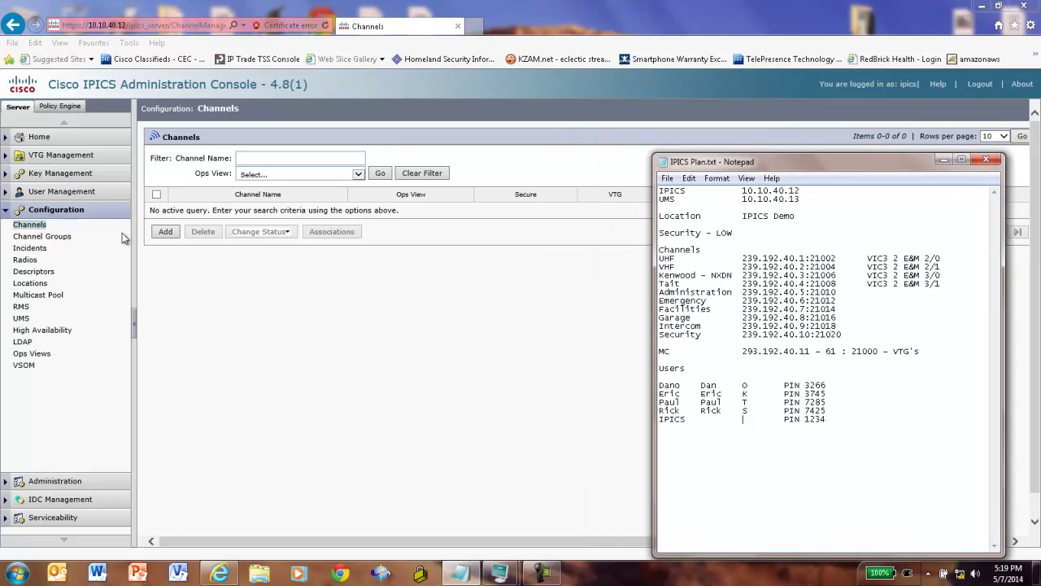
- Start a new channel named UHF Radio, short name UHF, description UHF Radio
left_click(166, 233)
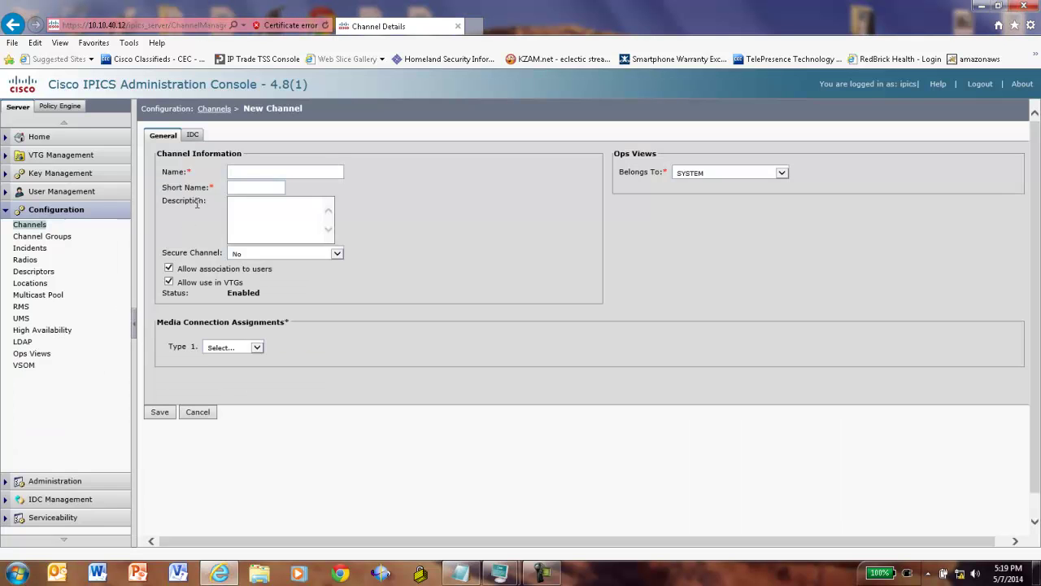
left_click(269, 171)
type("UHF Radio")
left_click(261, 184)
left_click(255, 207)
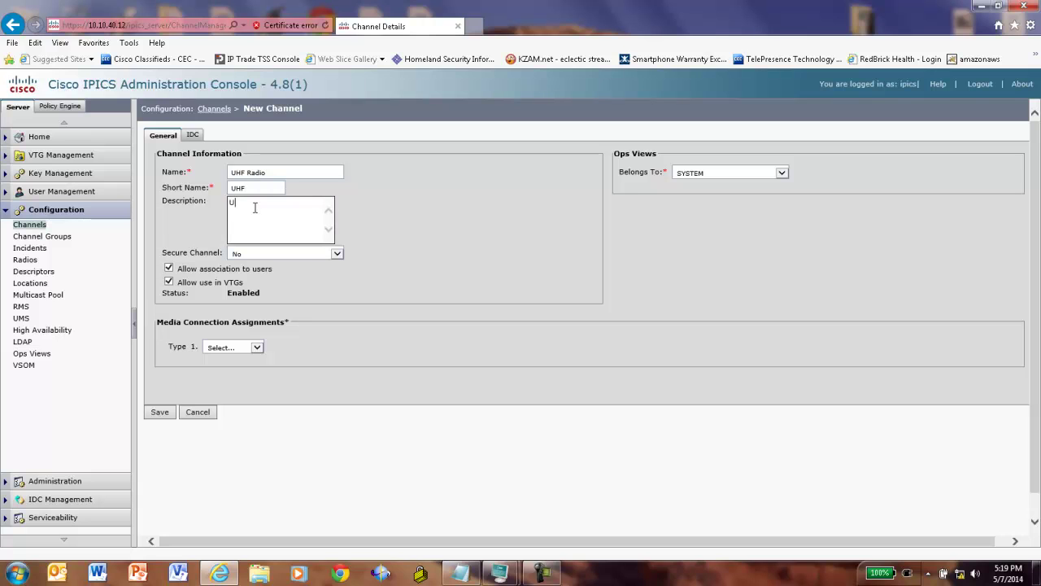
type("UHF Radio")
- Set Multicast at IPICS Demo, 239.192.40.1 port 21002, codec G.711, and save the channel
left_click(256, 347)
left_click(231, 355)
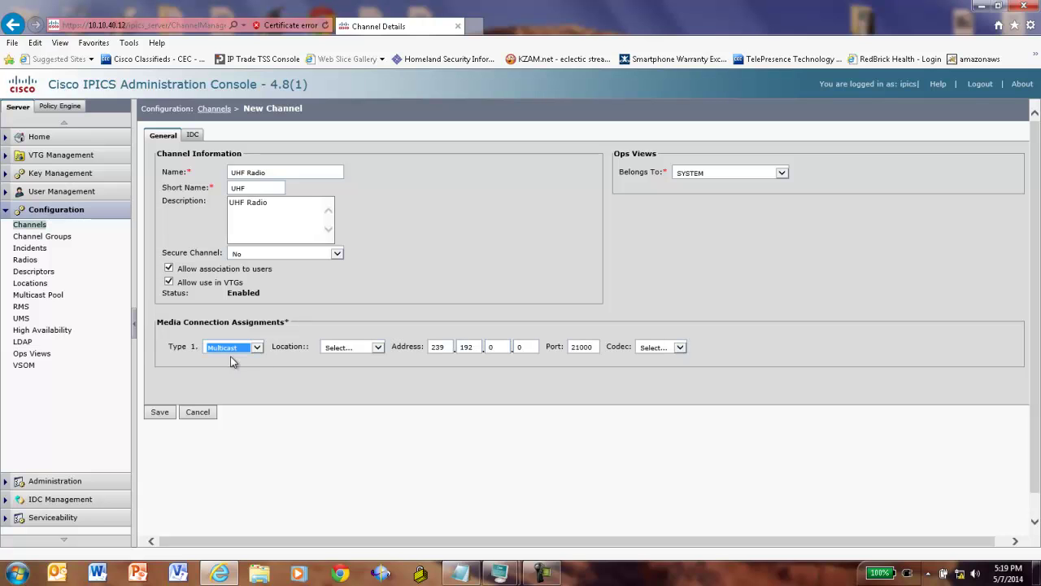
left_click(378, 349)
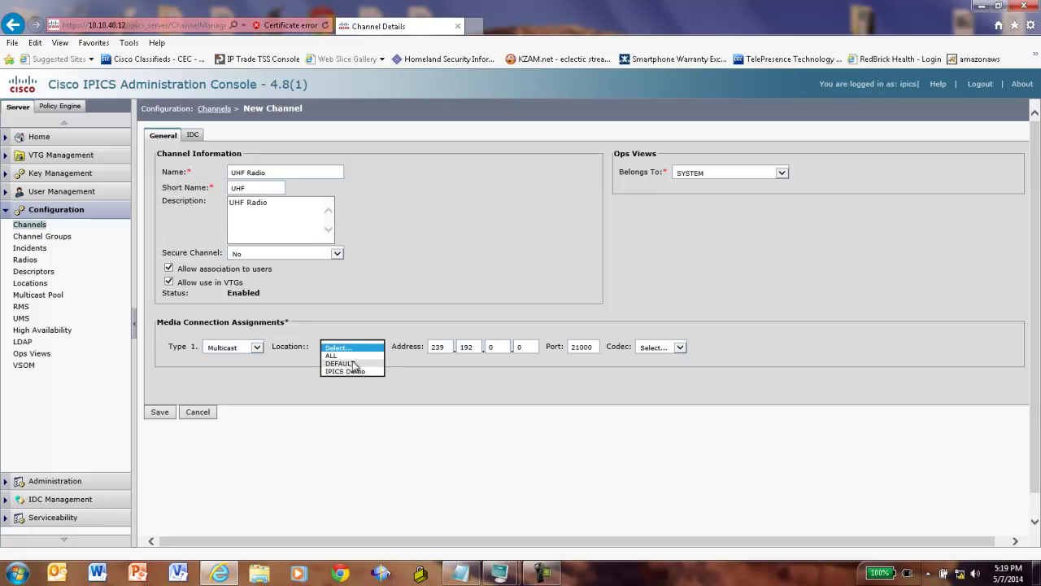
left_click(349, 368)
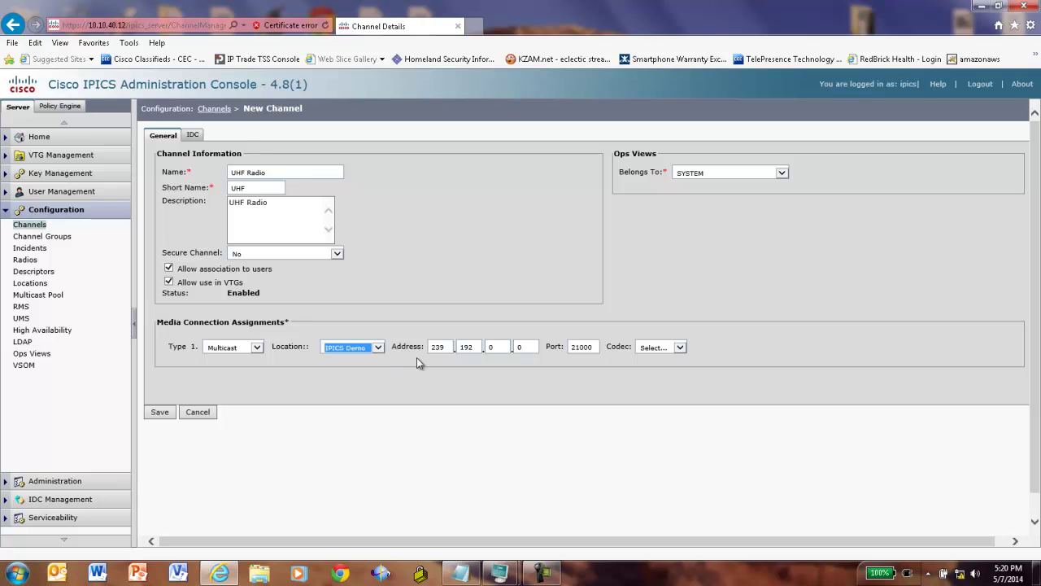
double_click(494, 348)
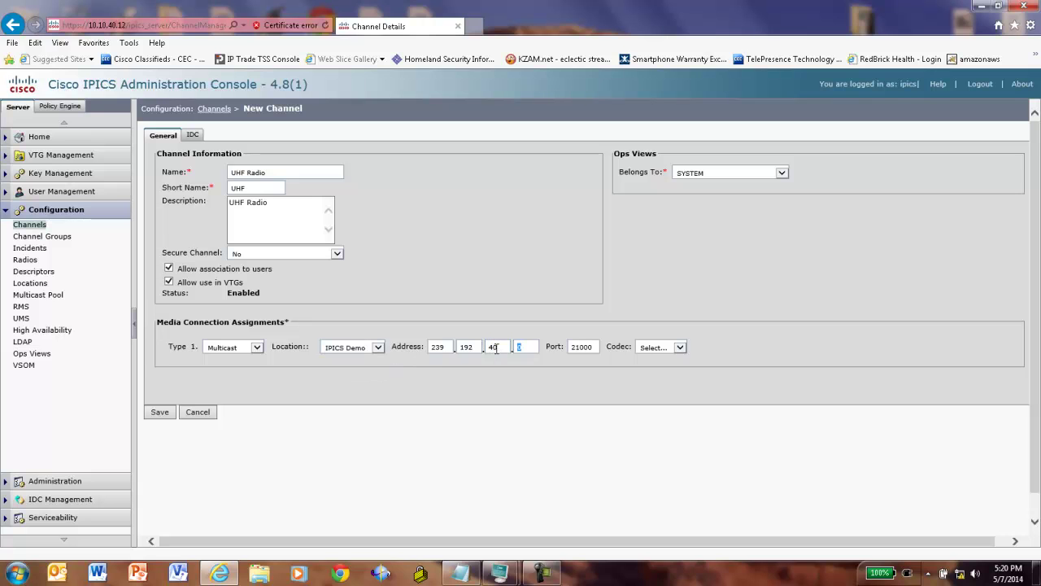
type("1")
double_click(596, 348)
left_click(594, 347)
left_click(678, 348)
left_click(653, 356)
left_click(160, 413)
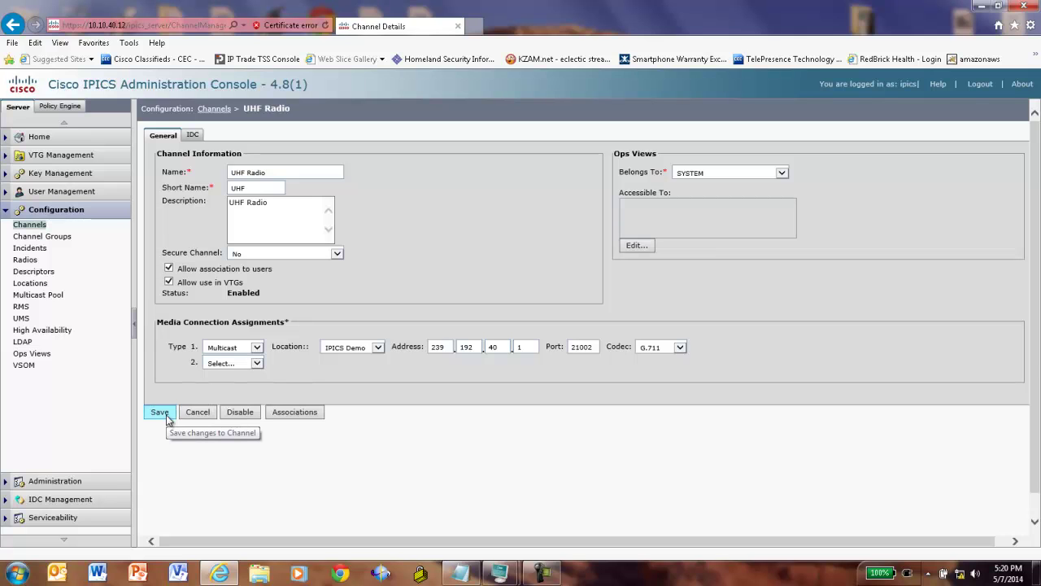
- Set UHF Radio's IDC channel colour to green, save, and return to the Channels list
left_click(194, 136)
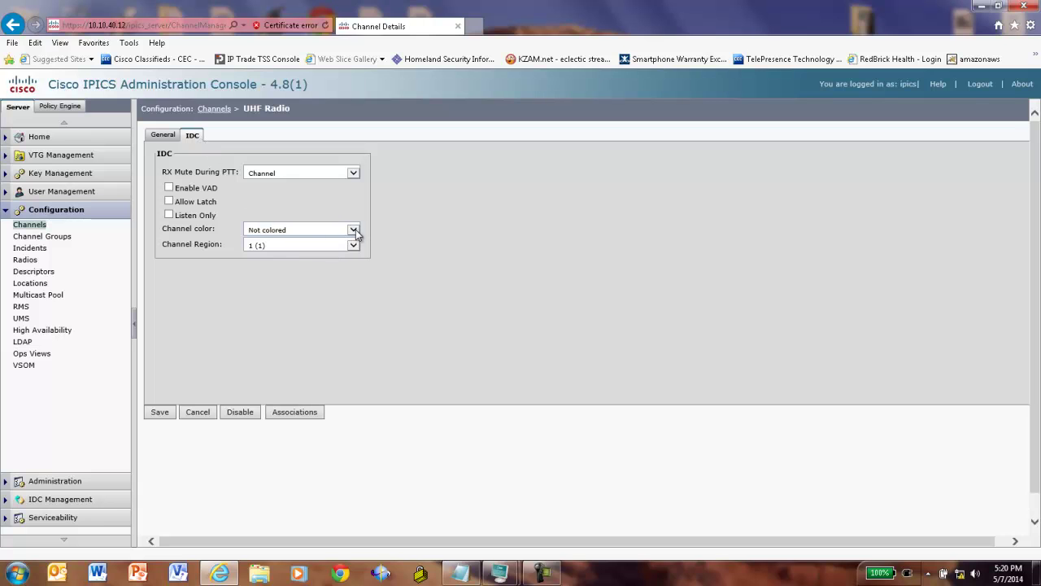
left_click(356, 230)
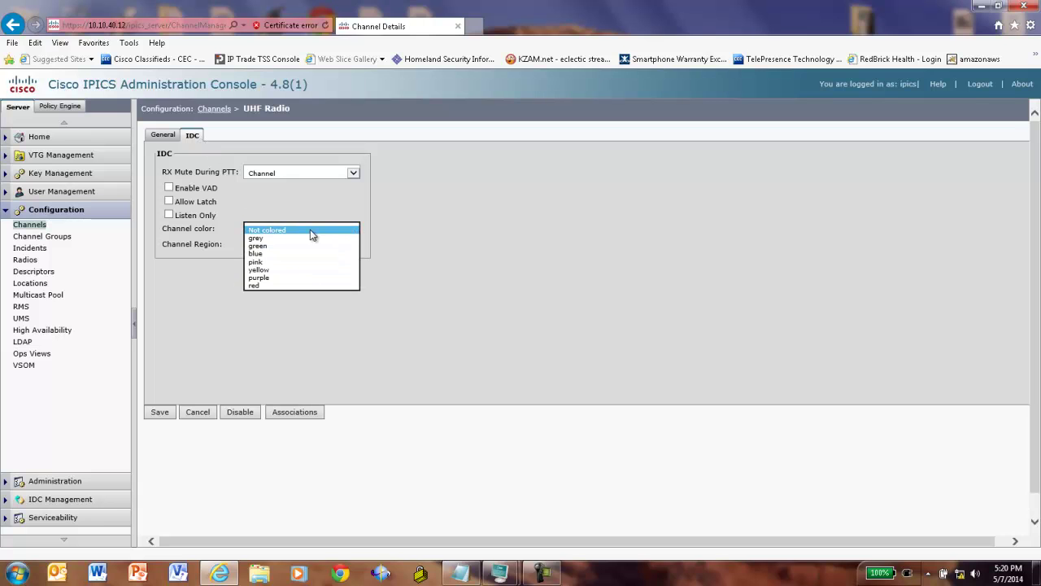
left_click(261, 246)
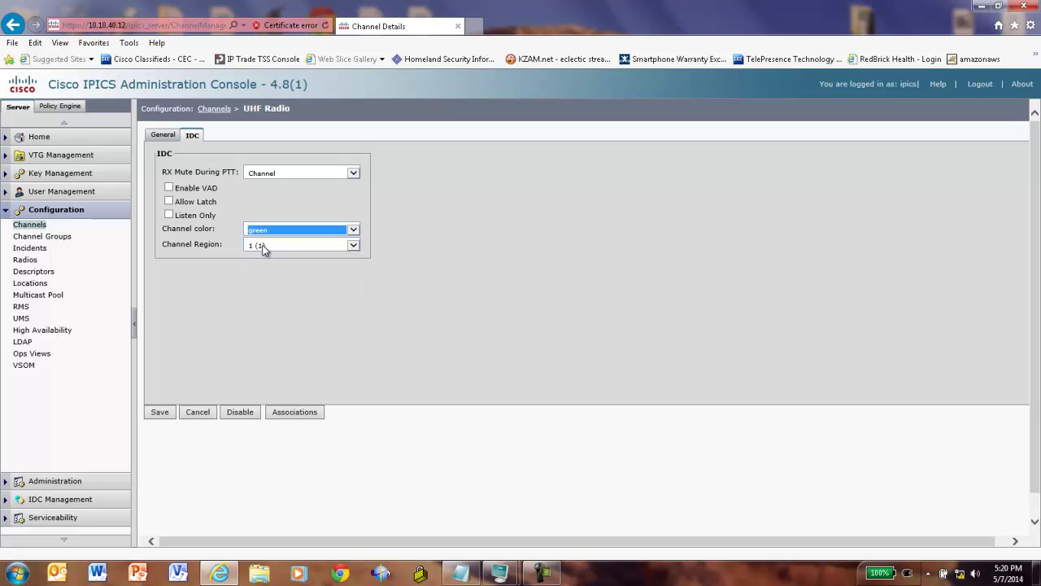
left_click(164, 411)
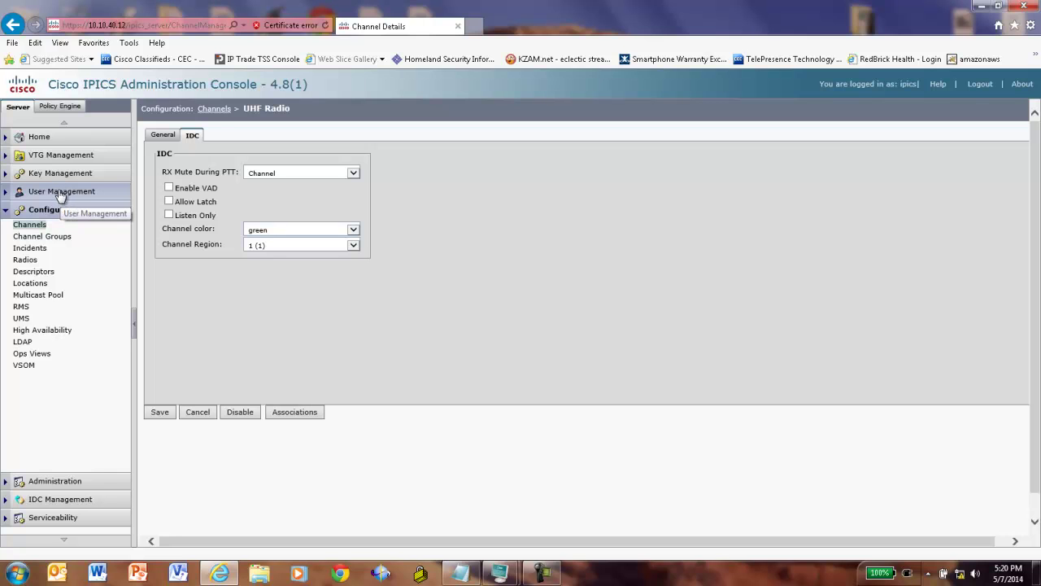
left_click(216, 109)
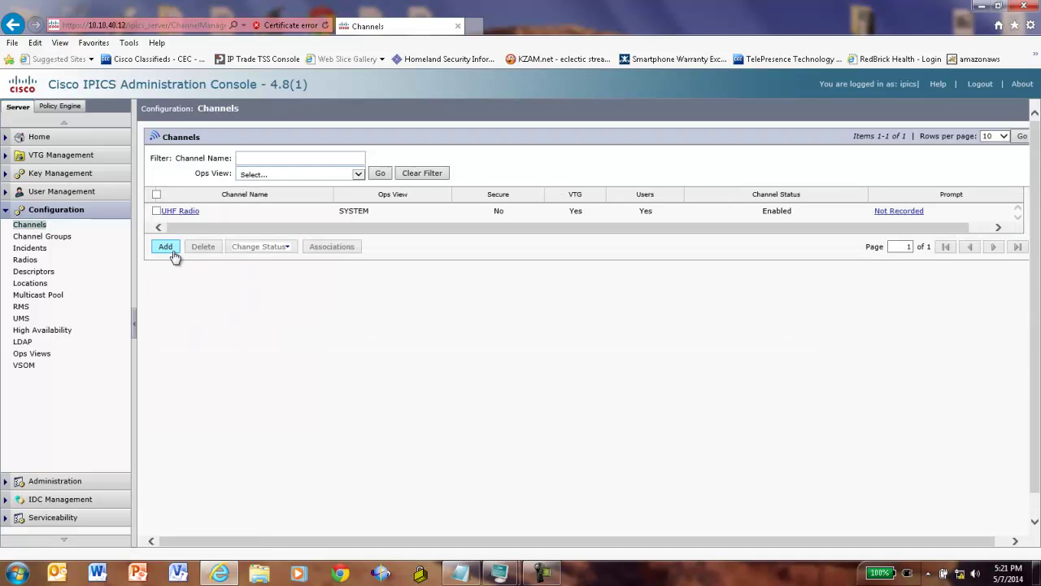
- Start a new channel named VHF Radio with description VHF Radio
left_click(169, 249)
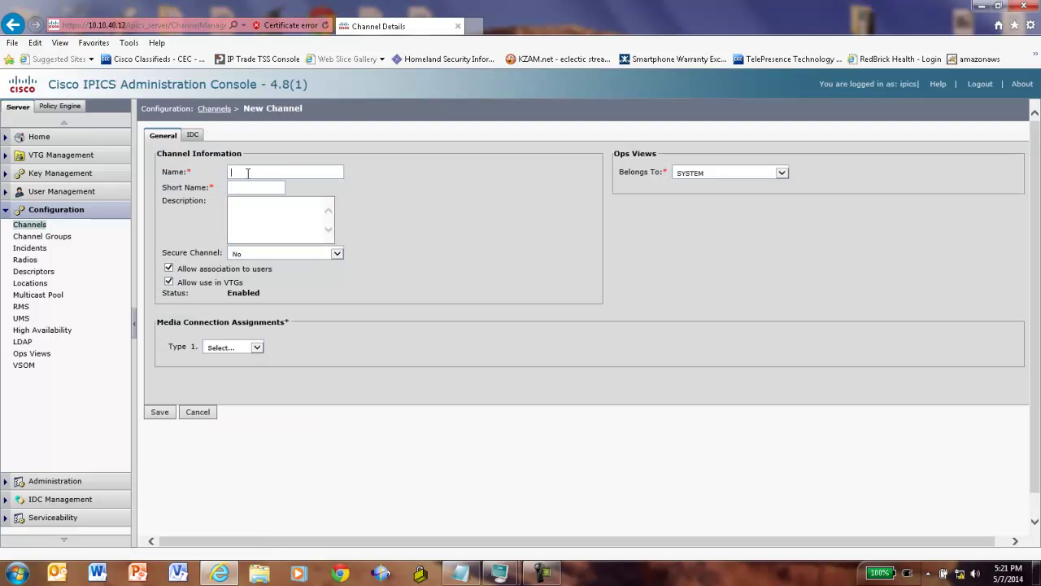
type("VH")
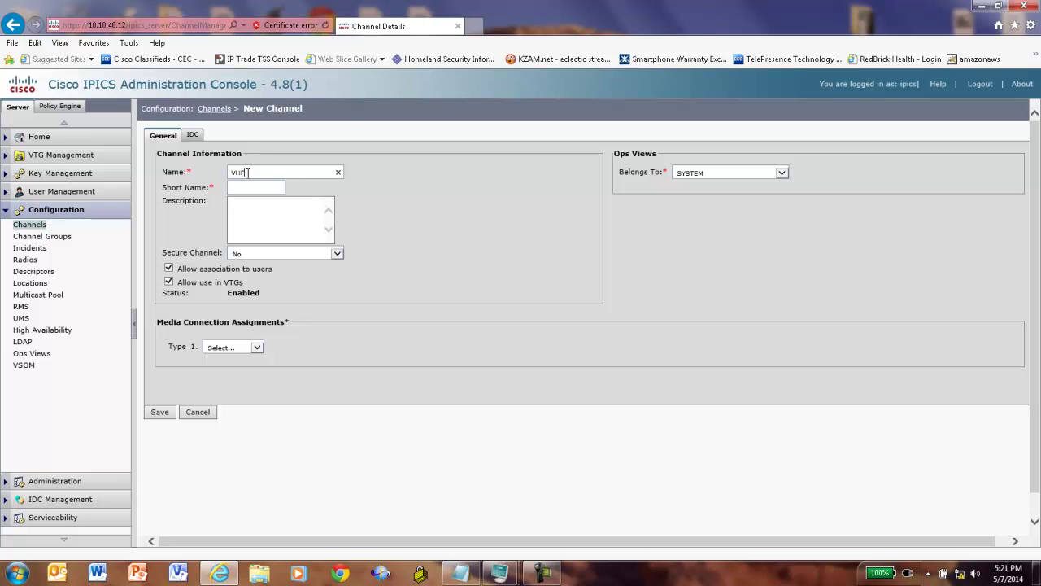
type("F Radio")
left_click(254, 188)
left_click(256, 204)
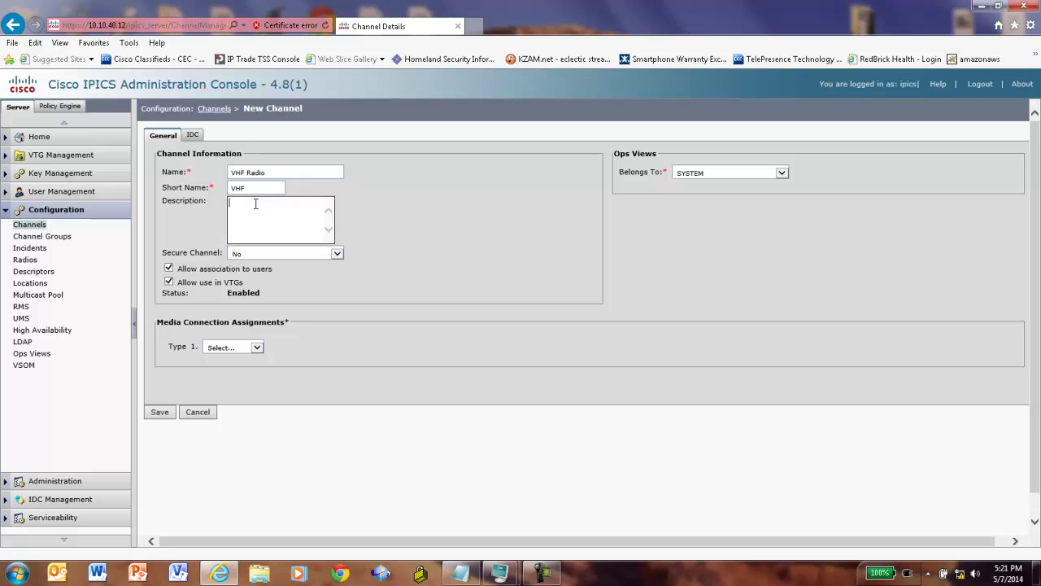
type("VHF Radio")
- Set Multicast at IPICS Demo, 239.192.40.2 port 21004, codec G.711, and save the channel
left_click(256, 347)
left_click(220, 356)
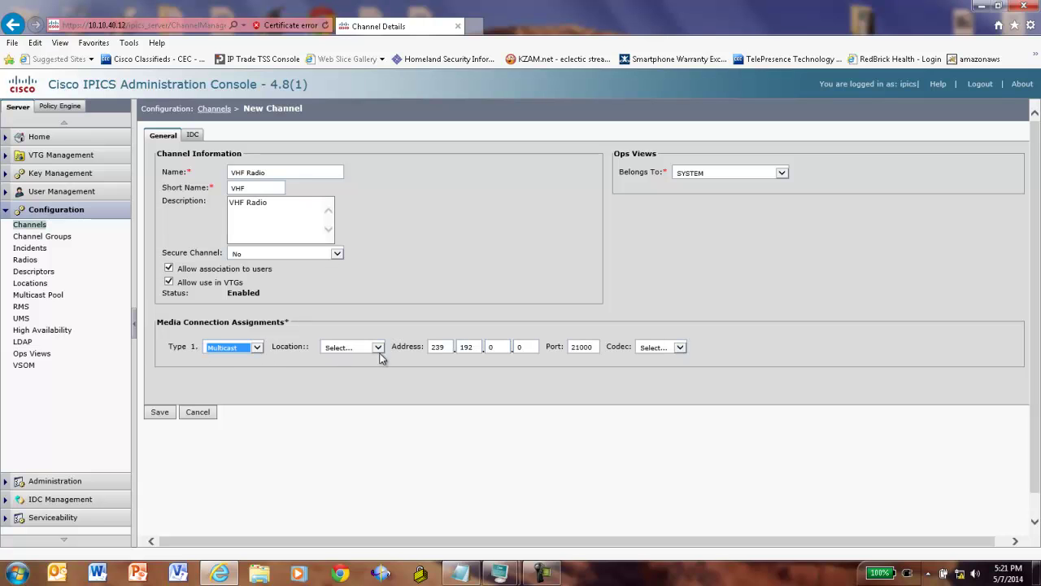
left_click(503, 347)
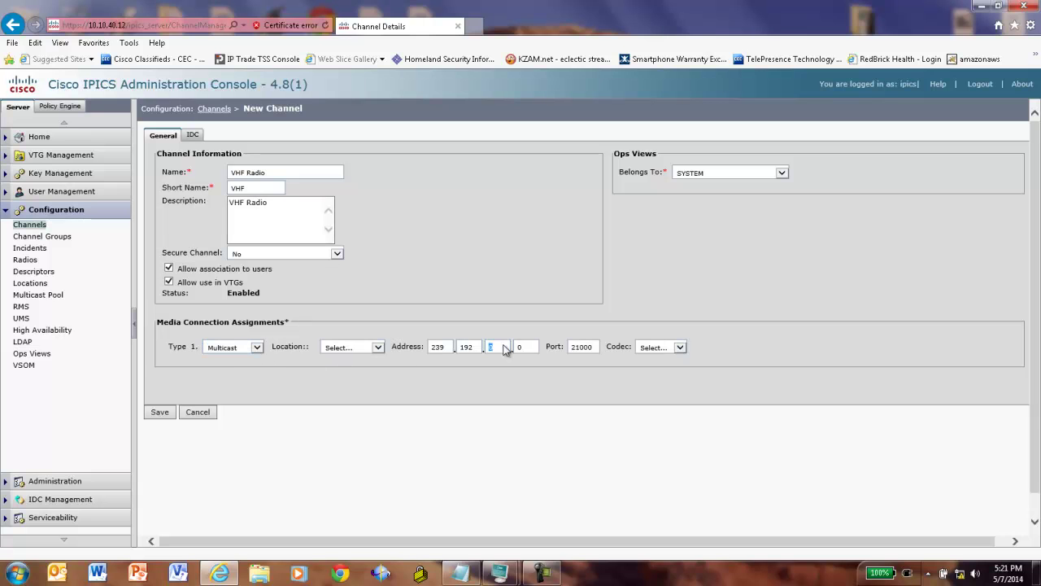
left_click(376, 348)
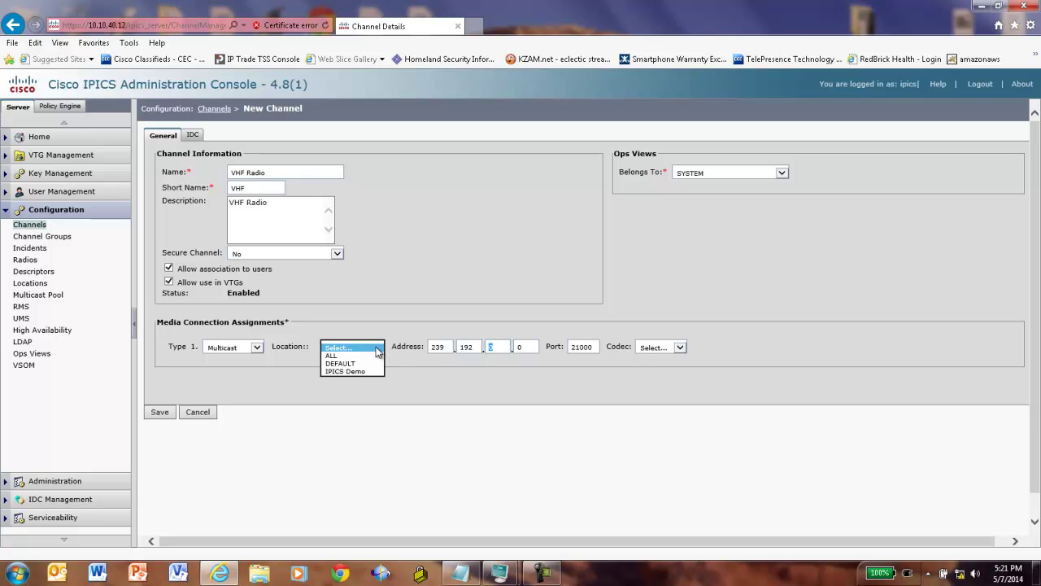
left_click(358, 371)
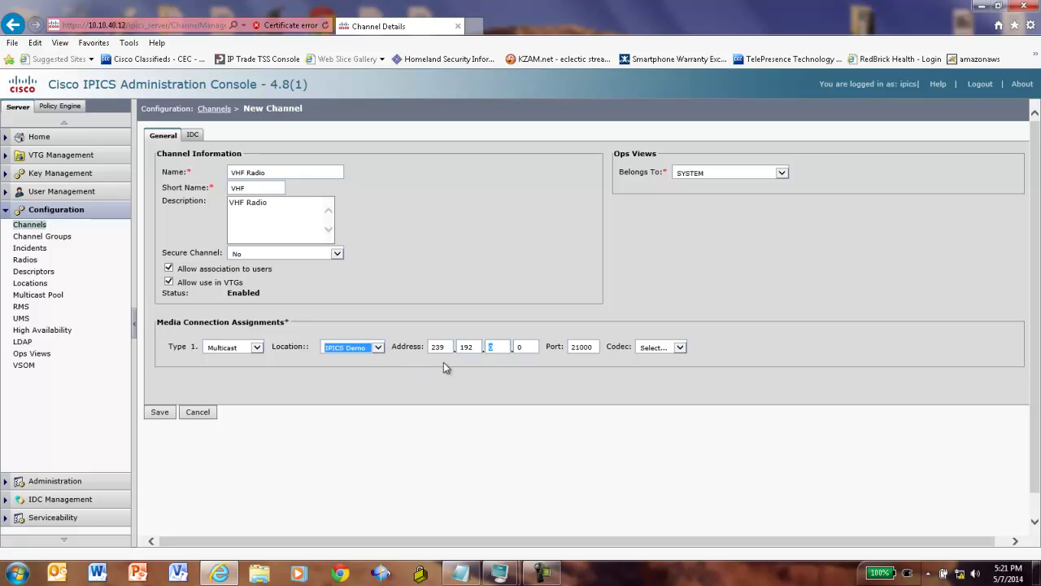
left_click(501, 347)
key("BackSpace")
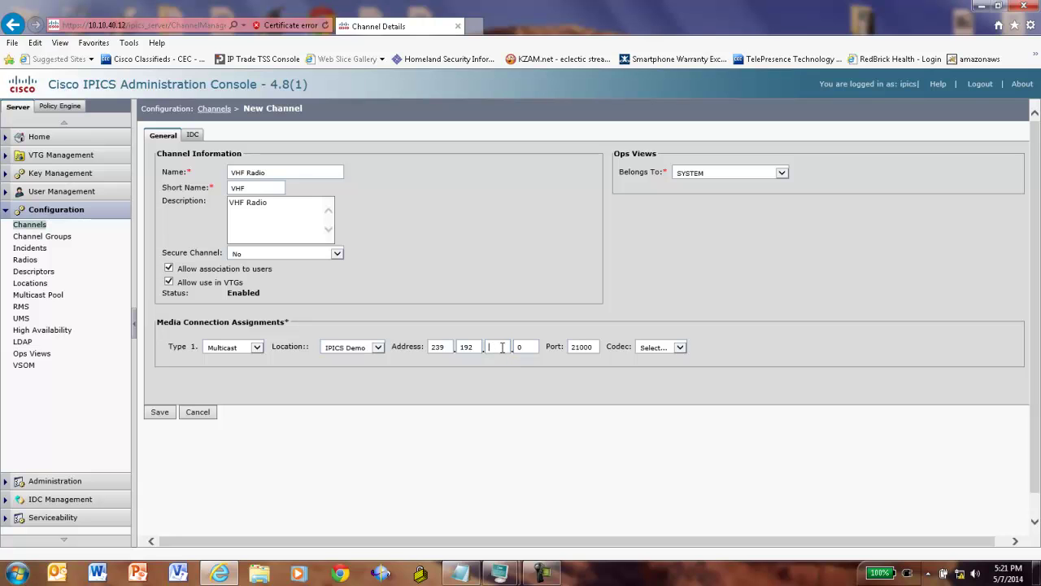
type("40")
key("Tab")
type("2")
key("Tab")
left_click(679, 354)
left_click(653, 361)
left_click(159, 412)
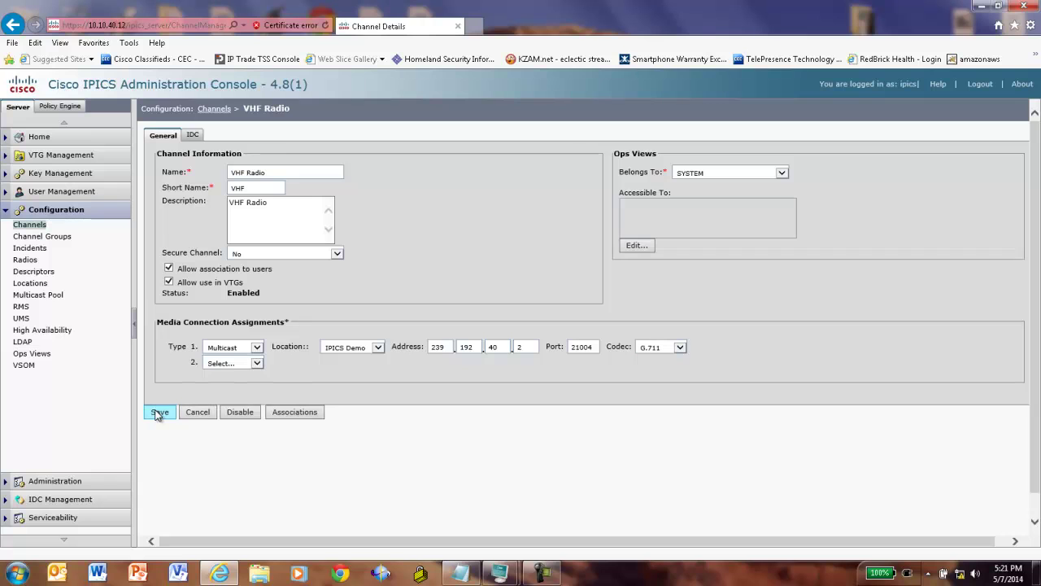
- Set VHF Radio's IDC channel colour to blue, save, and return to the Channels list
left_click(193, 137)
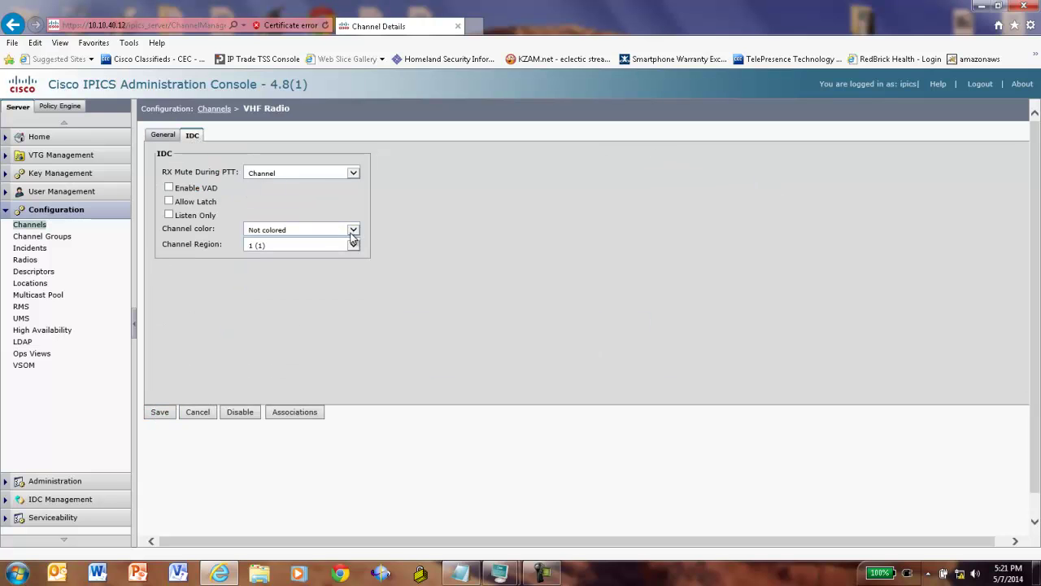
left_click(354, 233)
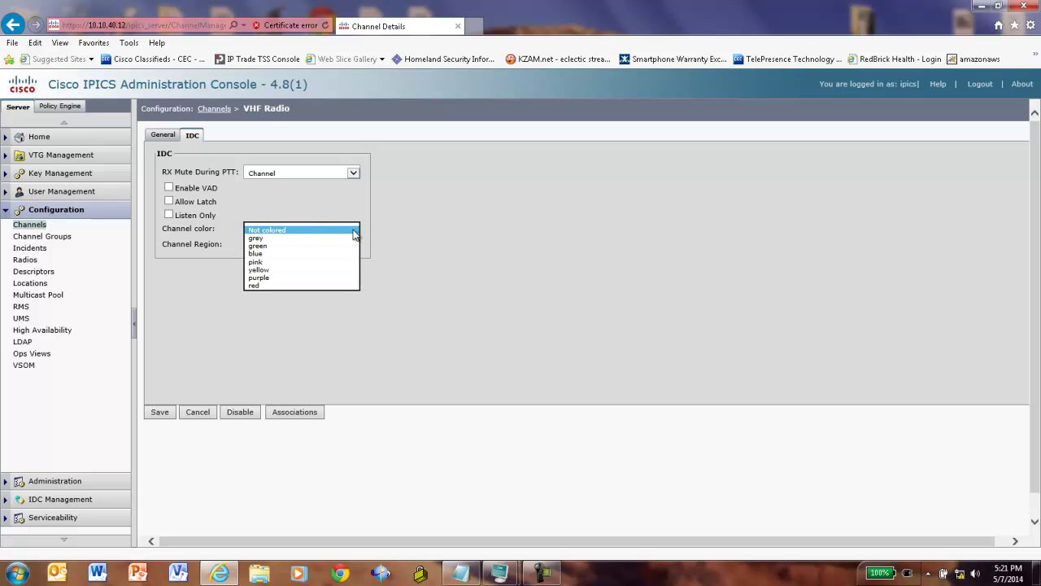
left_click(263, 255)
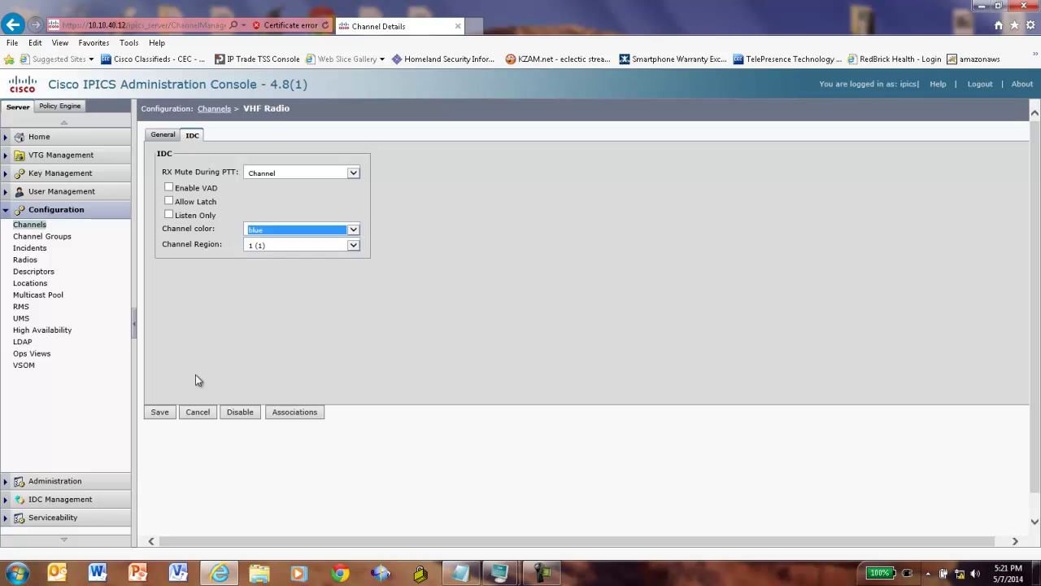
left_click(160, 412)
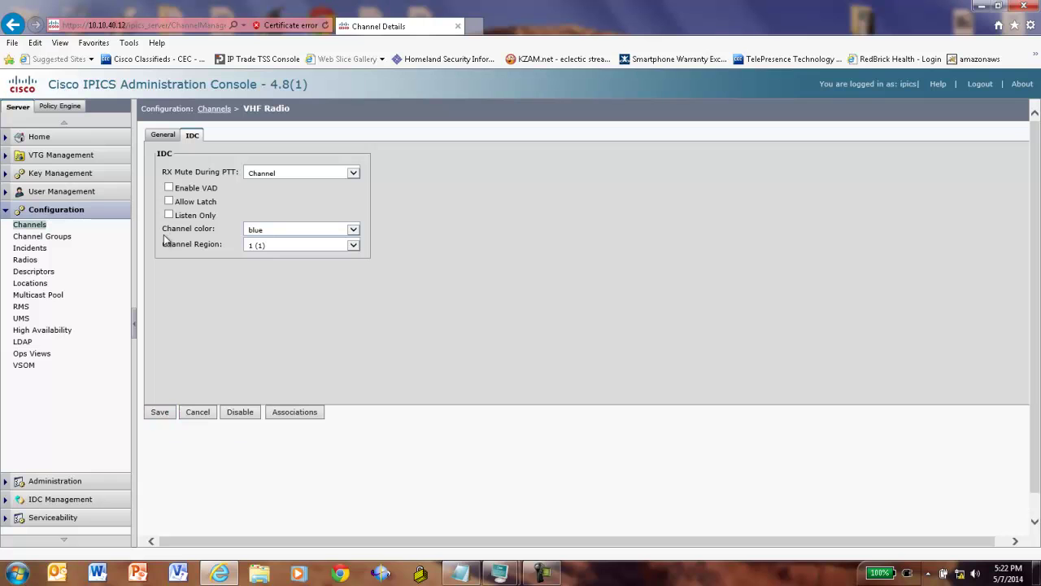
left_click(29, 223)
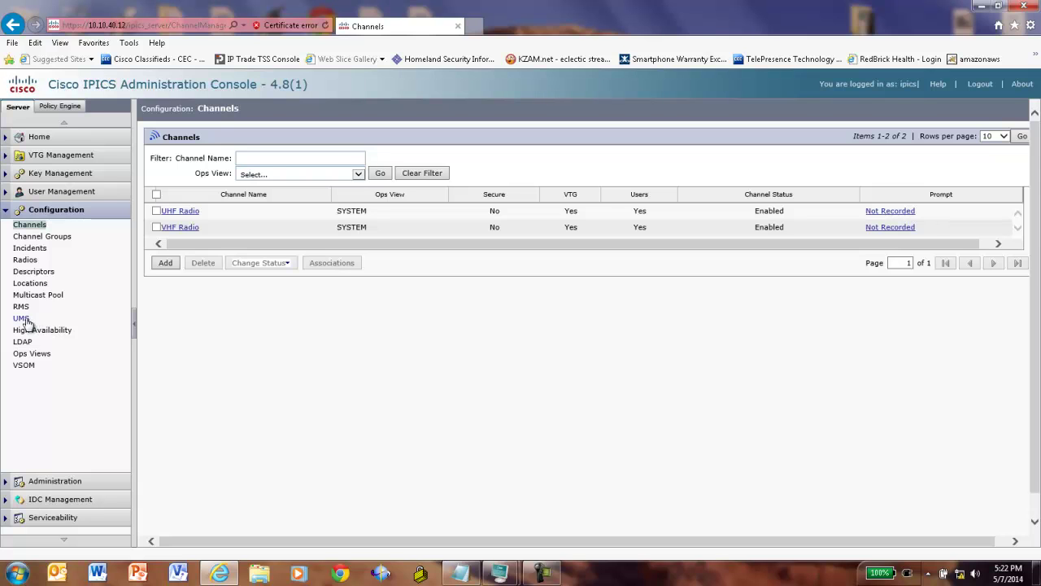
- Start a new UMS entry named Demo_UMS
left_click(22, 319)
left_click(154, 299)
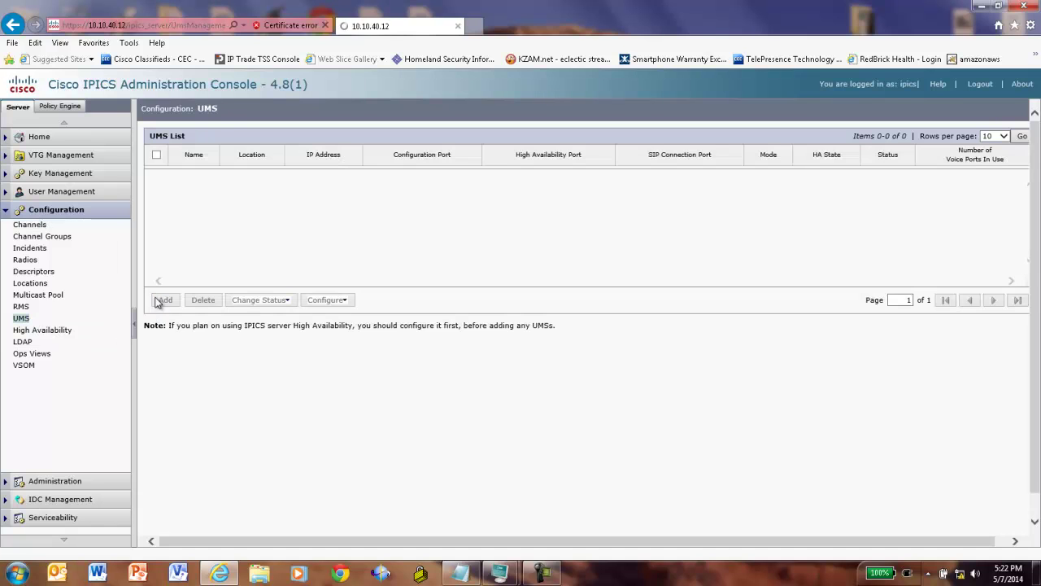
left_click(262, 171)
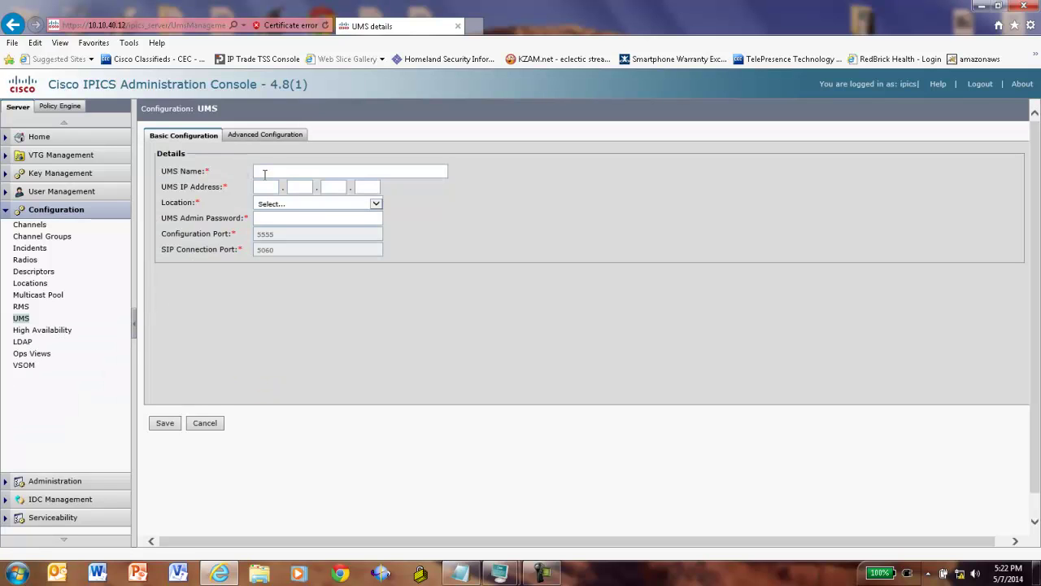
type("Demo")
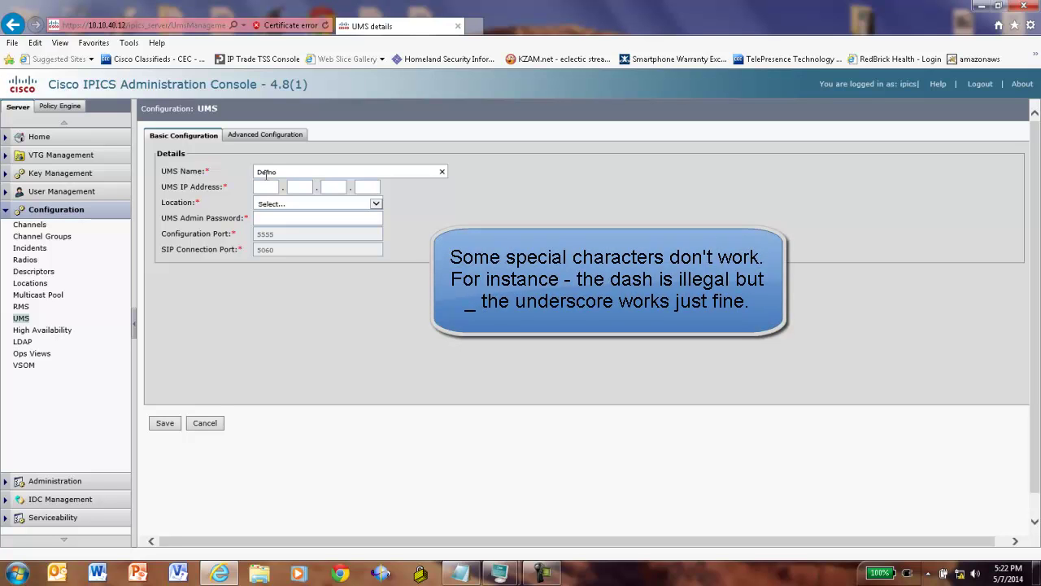
type("_UMS")
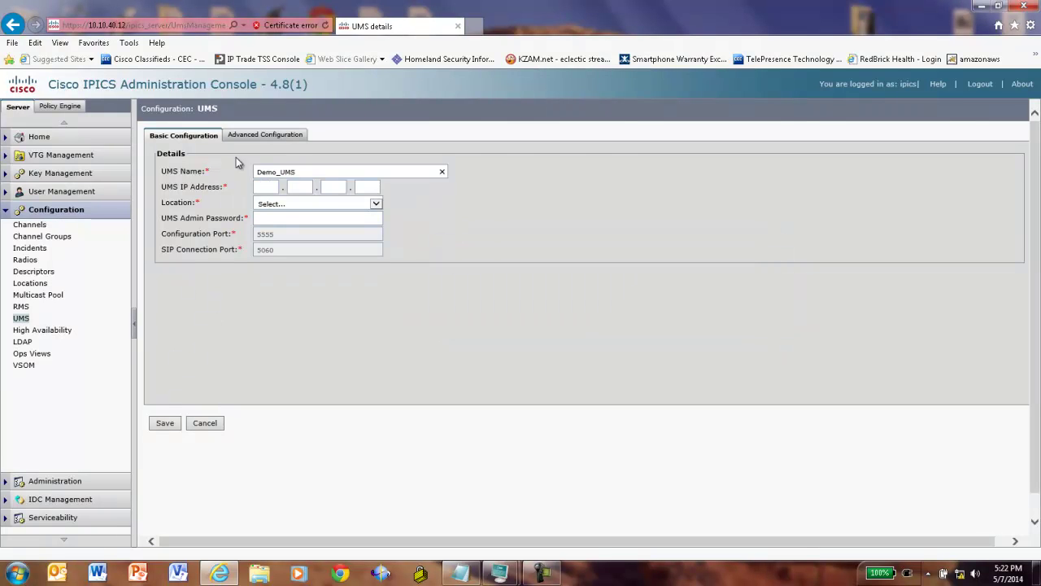
- Give the UMS IP 10.10.40.13, location IPICS Demo and the admin password, then save
left_click(267, 189)
type("10.10.40.13")
left_click(376, 203)
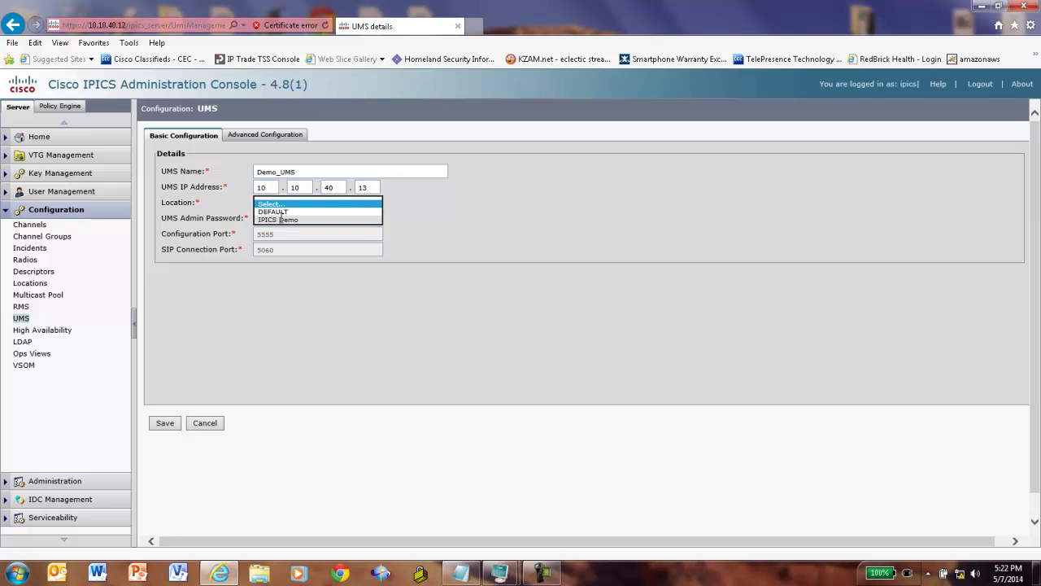
left_click(282, 219)
left_click(282, 218)
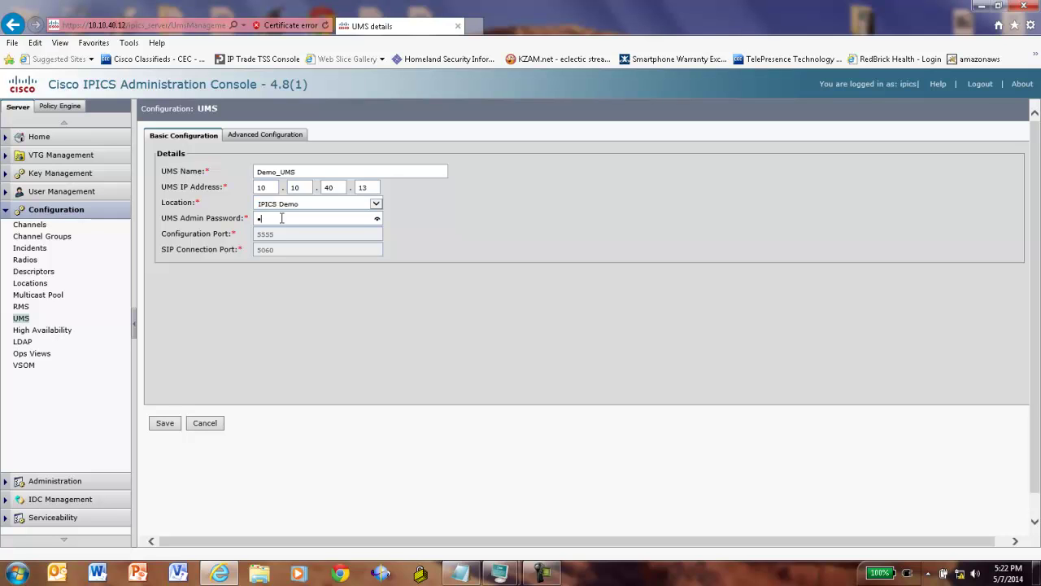
type("••••••••••")
key("Tab")
left_click(166, 424)
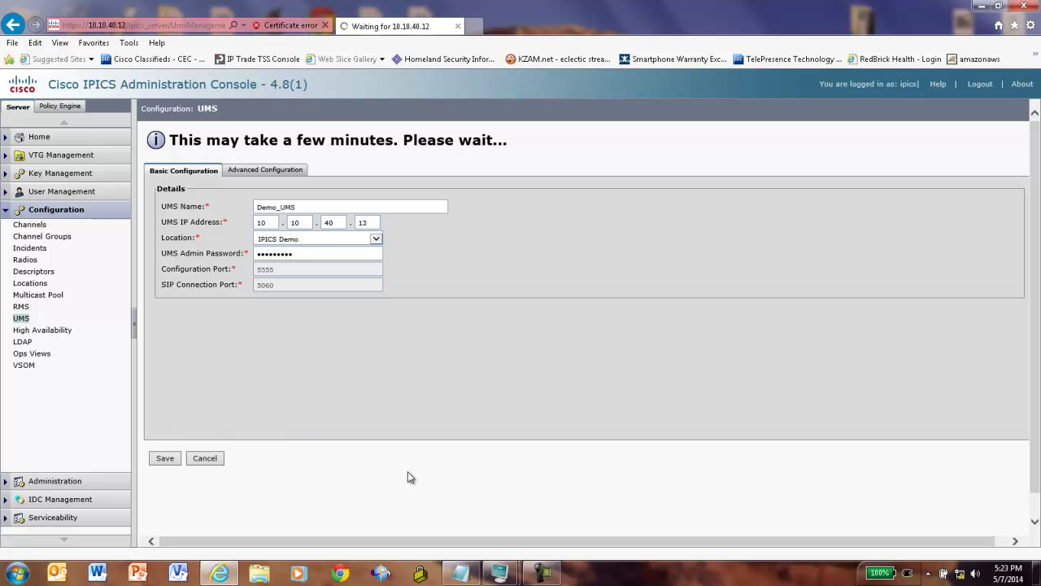
- Wait for Demo_UMS to appear in the UMS list as Standalone, Active and Enabled
left_click(546, 574)
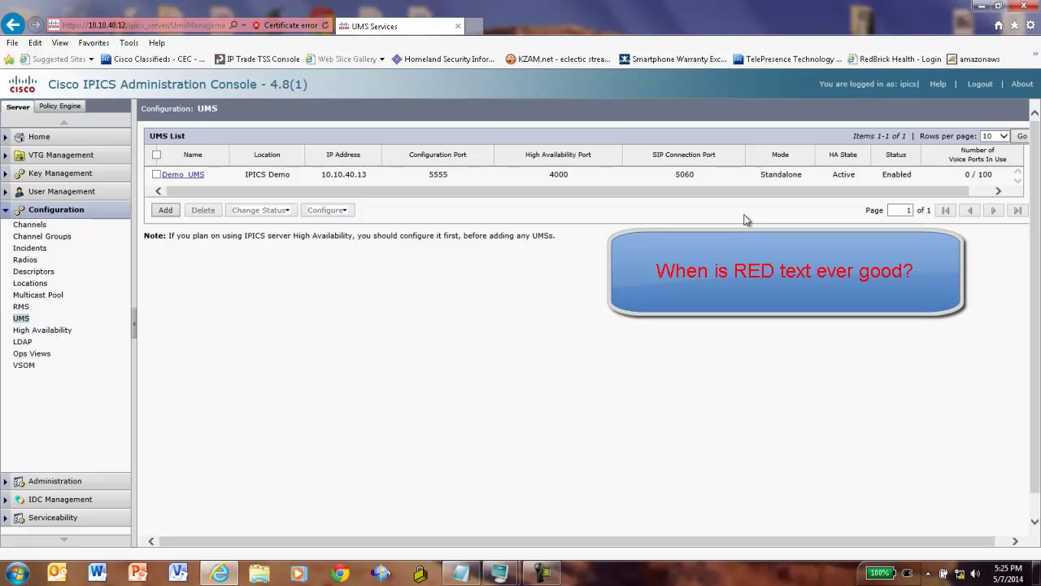
- Add a multicast range of 50 addresses starting at 239.192.40.11 on port 21000
left_click(42, 296)
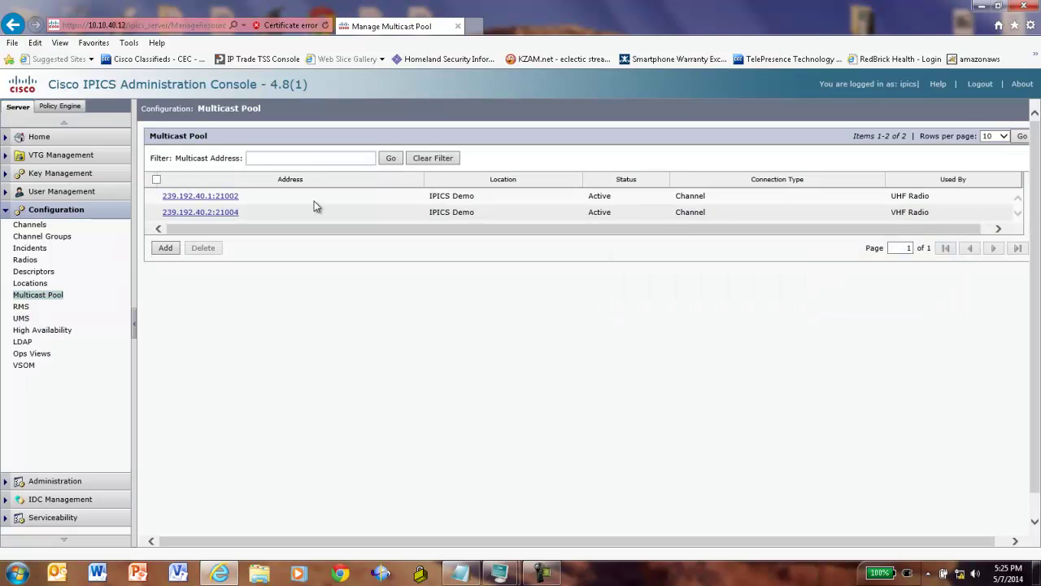
left_click(167, 248)
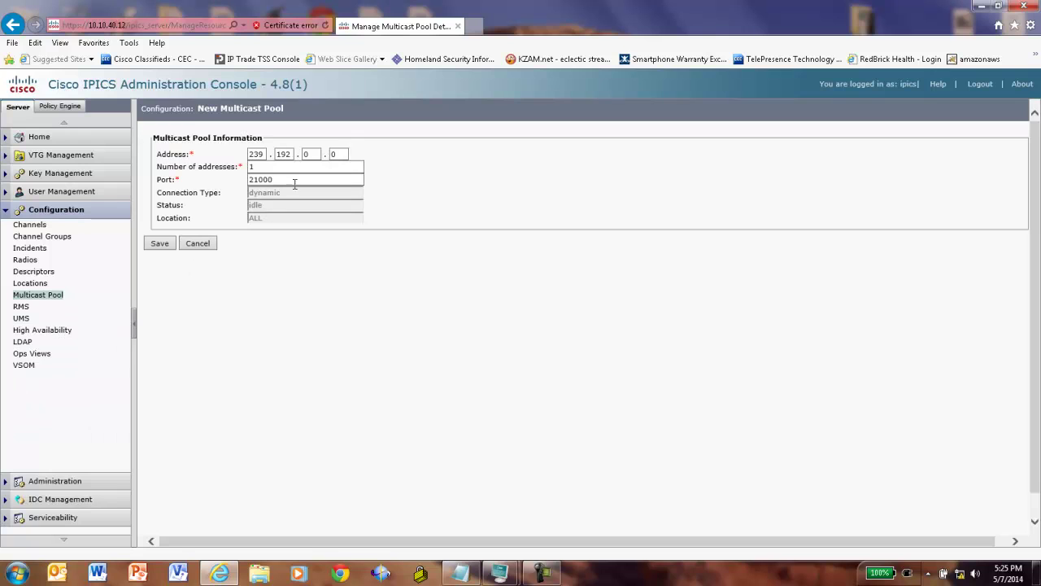
double_click(317, 155)
type("40")
double_click(343, 154)
type("11")
left_click(260, 166)
key("BackSpace")
type("4")
key("BackSpace")
type("50")
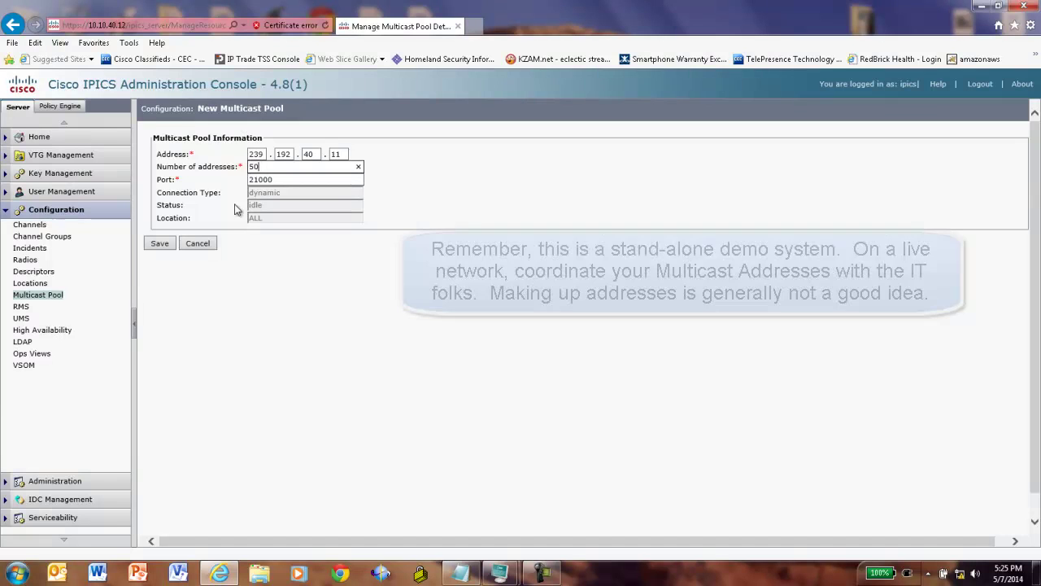
left_click(160, 243)
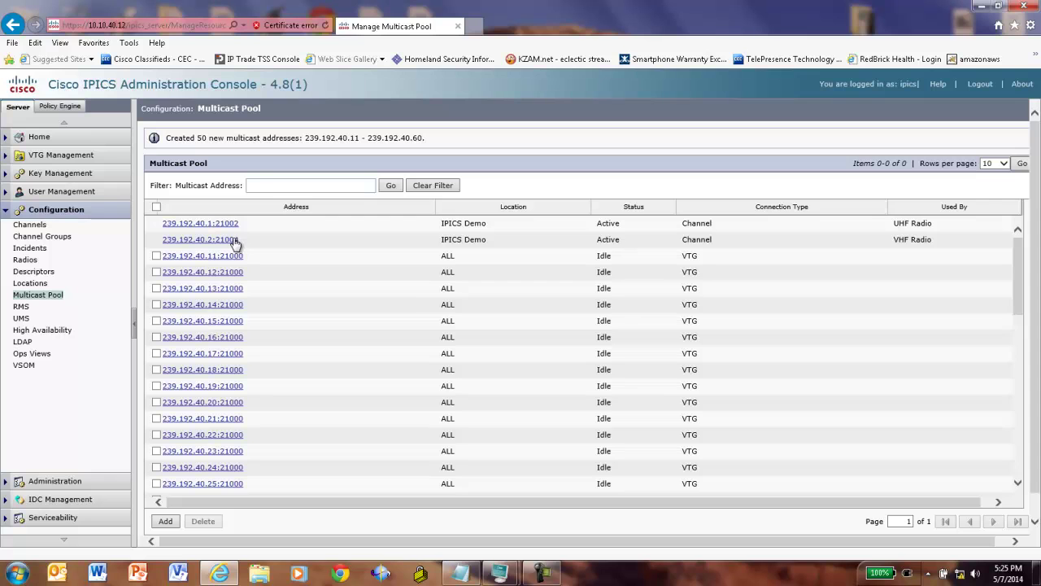
- Start a new user and fill in the user's first and last name
left_click(54, 195)
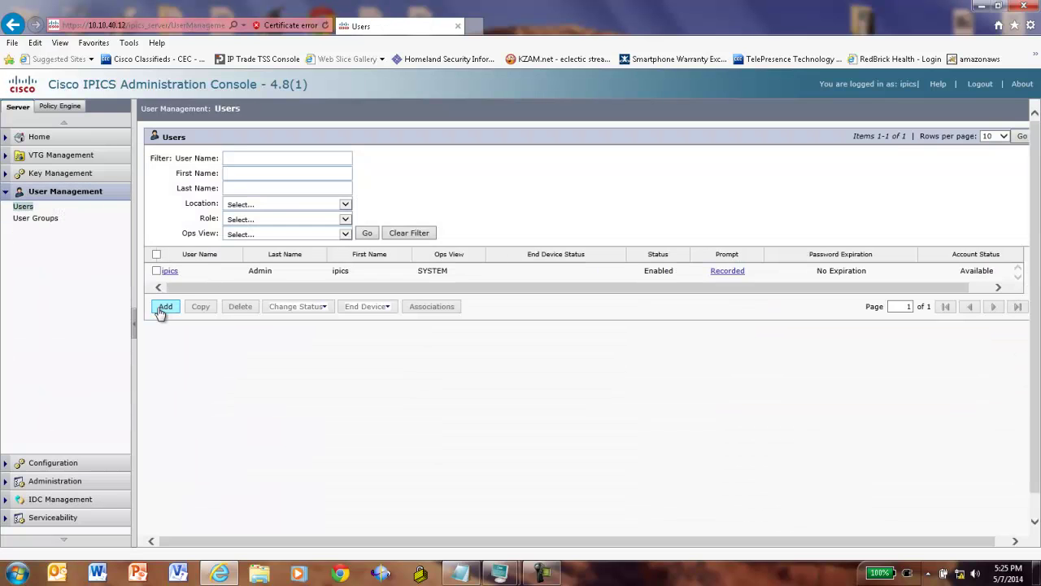
left_click(162, 307)
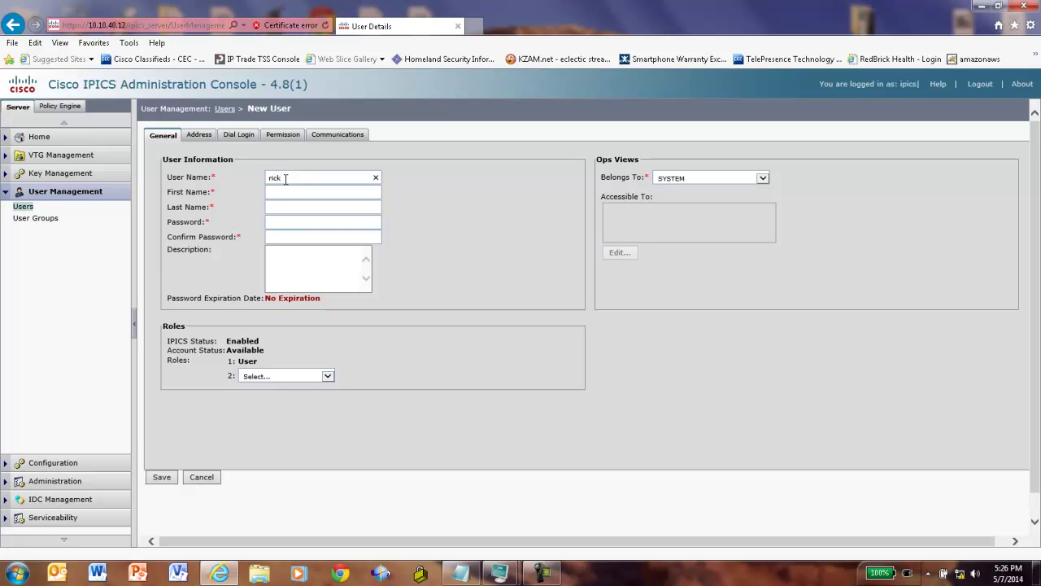
left_click(283, 192)
left_click(282, 207)
type("The Radio Guy")
- Write a description noting the user's password and PIN, then save the user
left_click(287, 253)
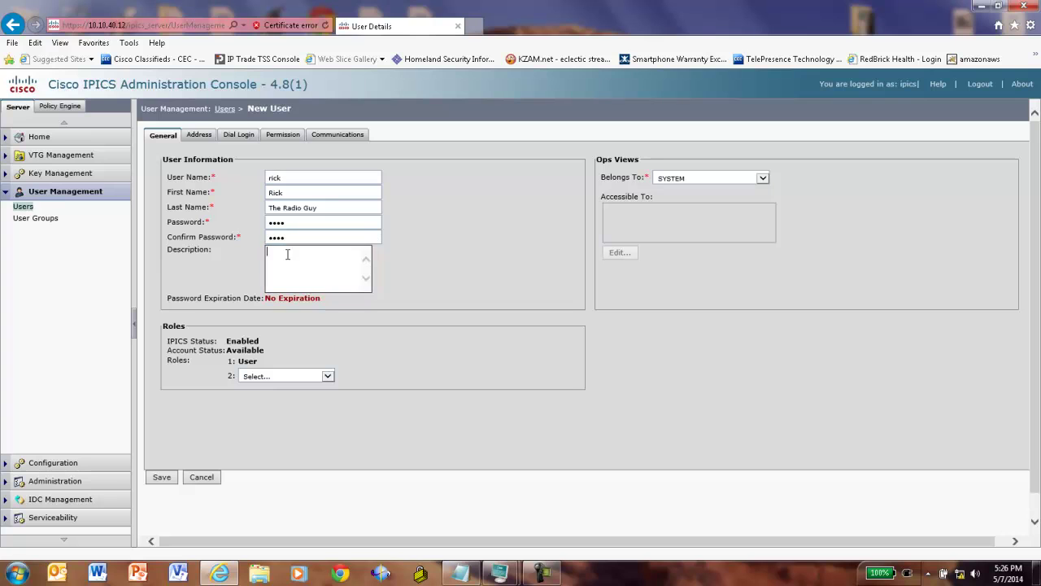
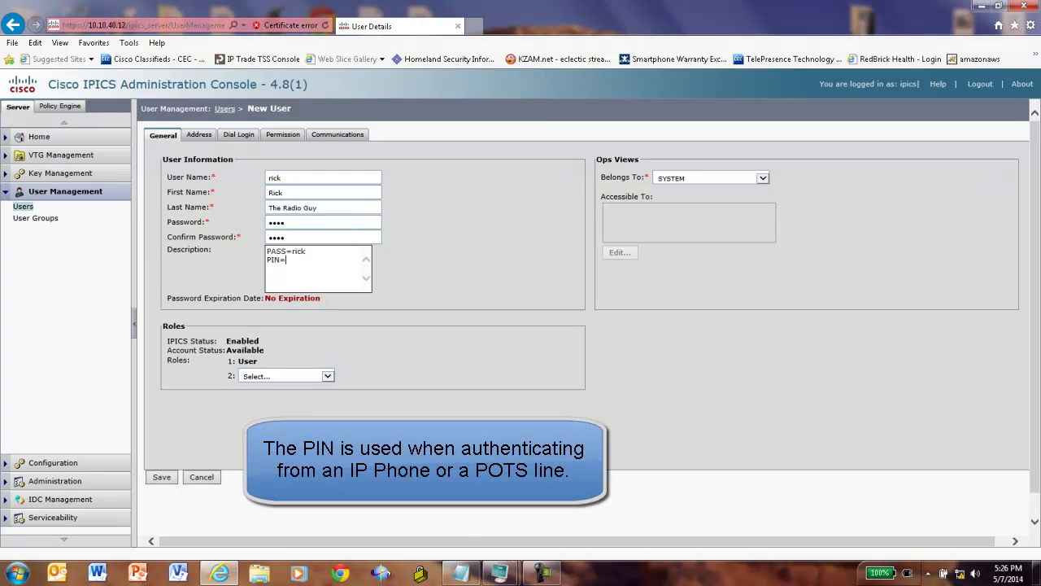
left_click(476, 571)
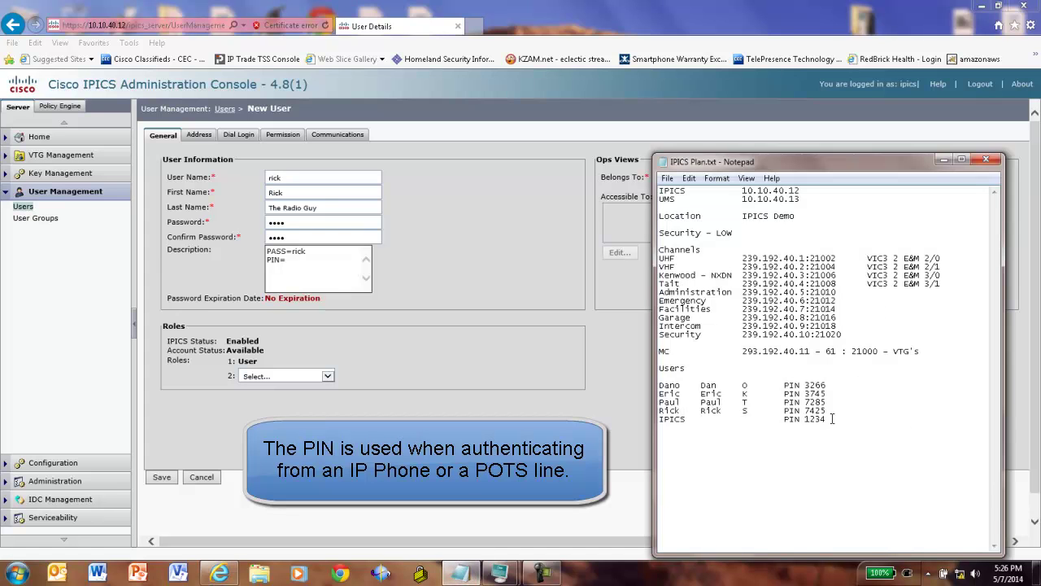
left_click(290, 259)
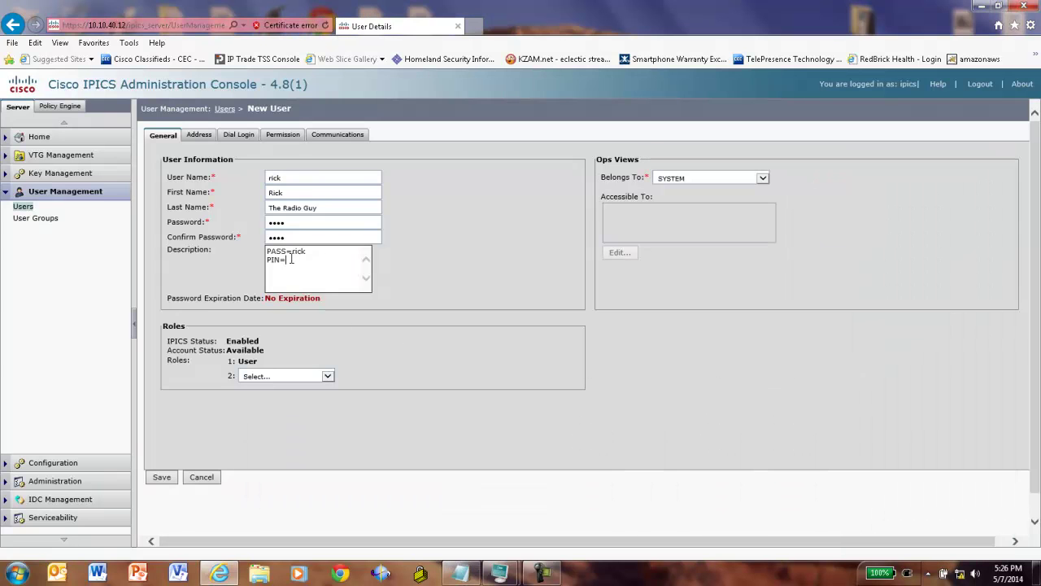
left_click(162, 480)
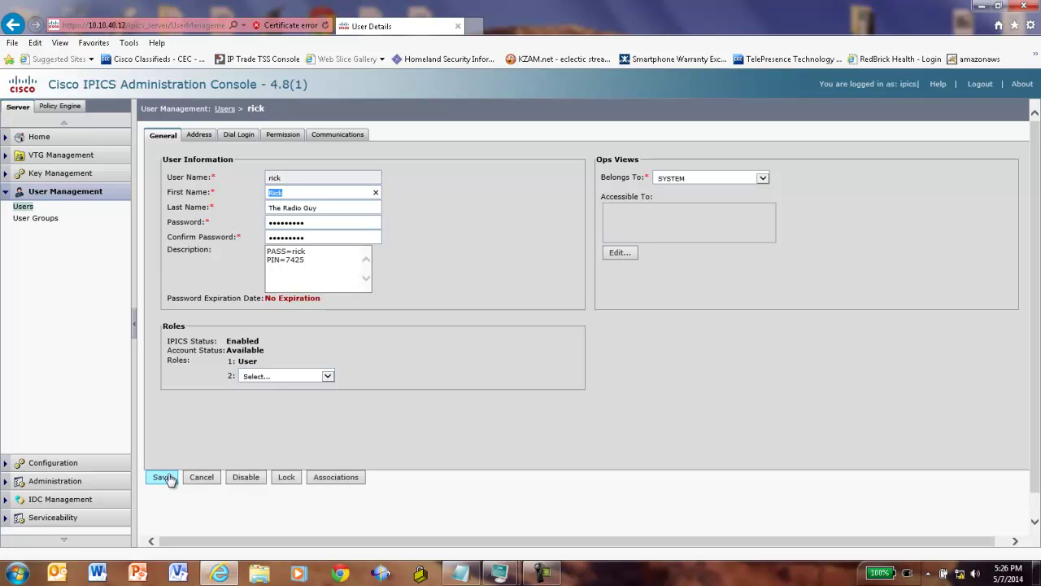
- Set the user's dial login to default location IPICS Demo with a digit ID, and save
left_click(236, 137)
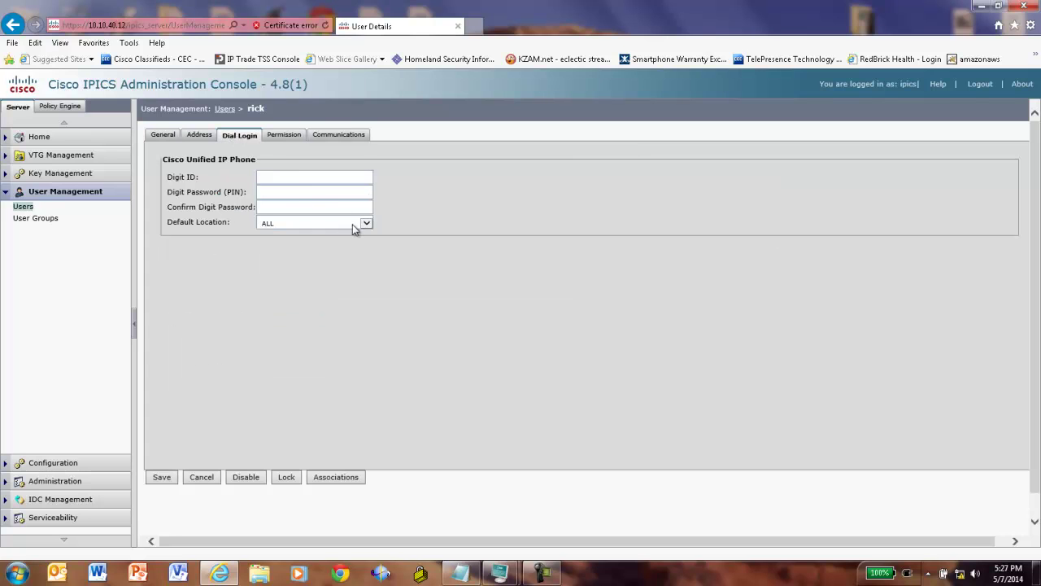
left_click(365, 223)
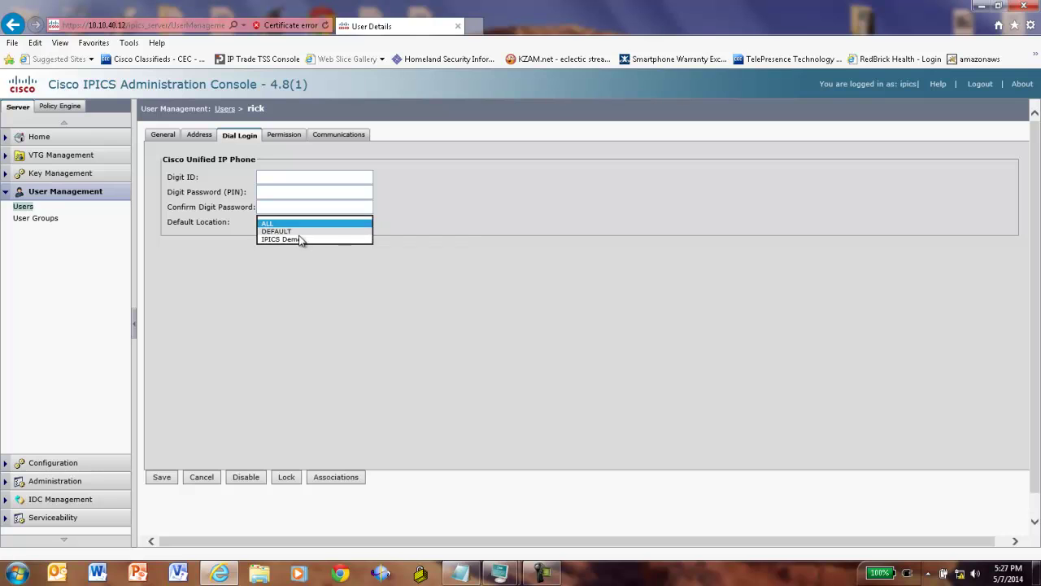
left_click(297, 239)
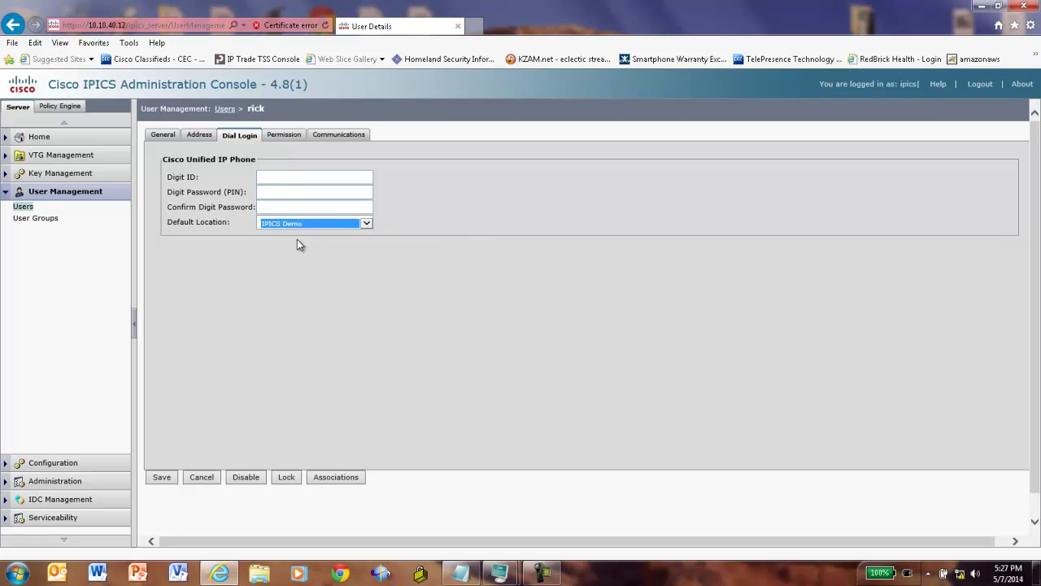
left_click(281, 180)
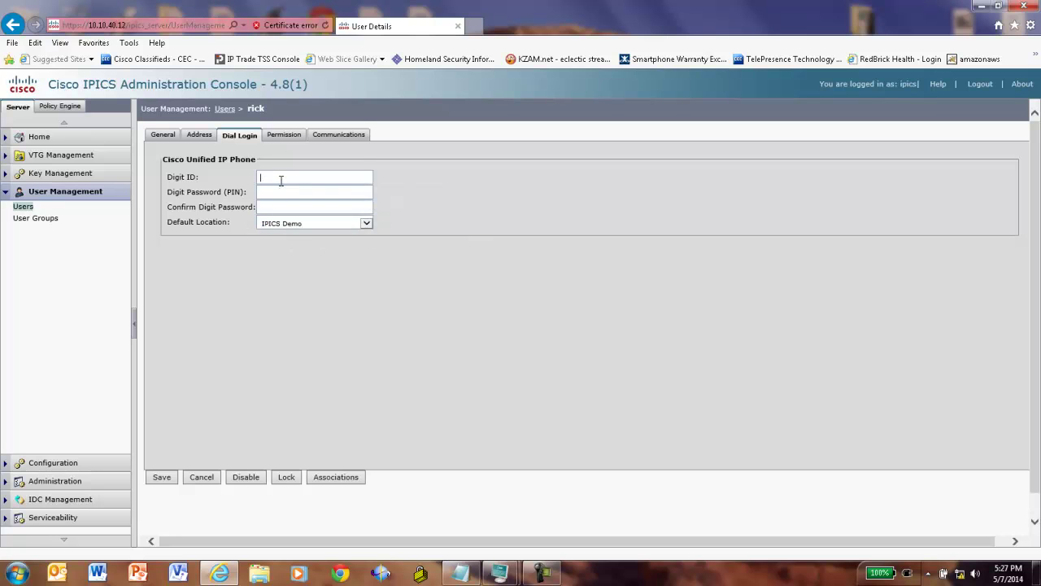
type("7425")
left_click(171, 478)
- Associate the UHF Radio and VHF Radio channels from the SYSTEM ops view with the user
left_click(336, 477)
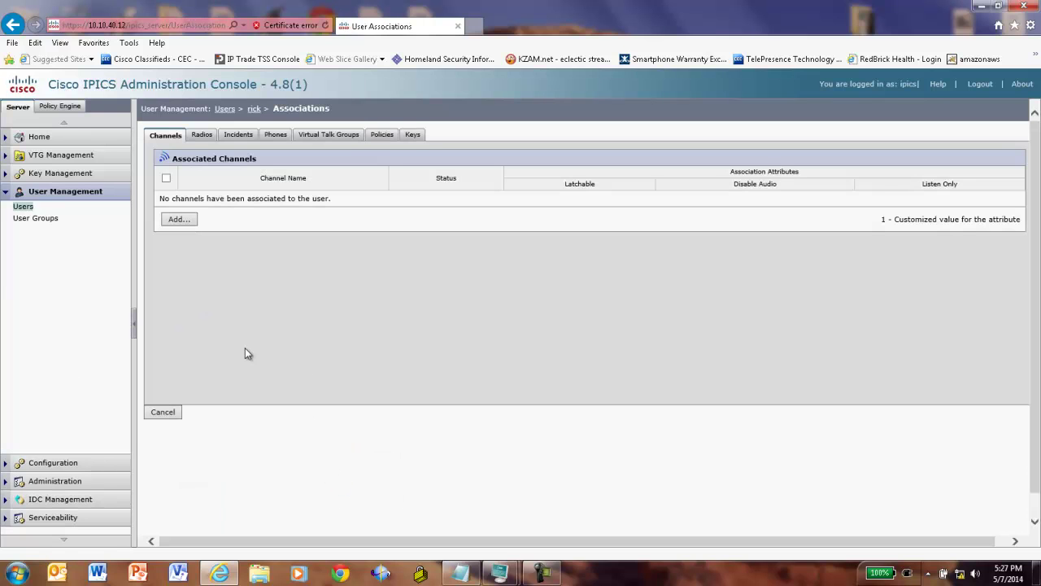
left_click(173, 223)
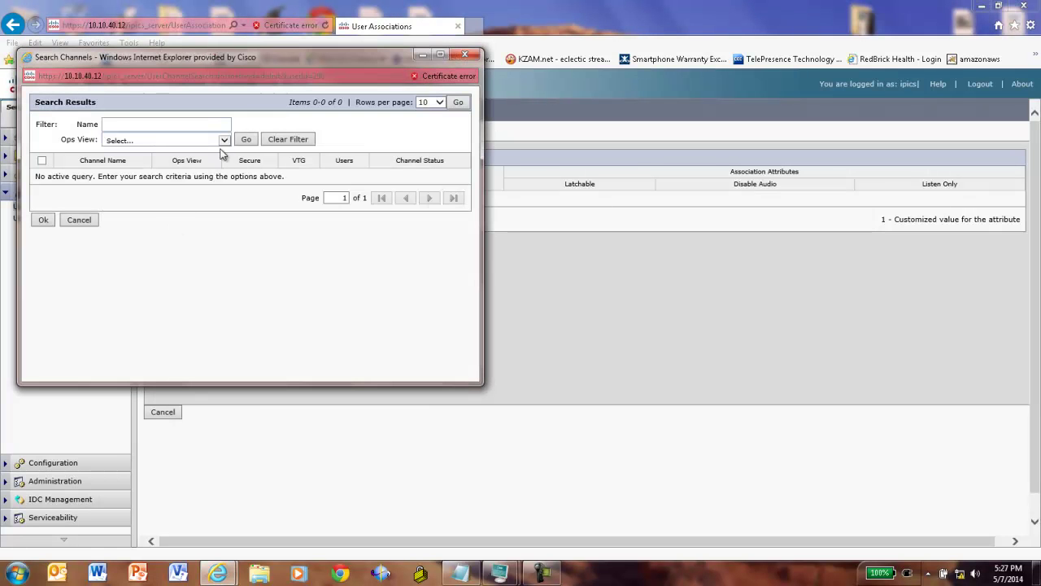
left_click(226, 142)
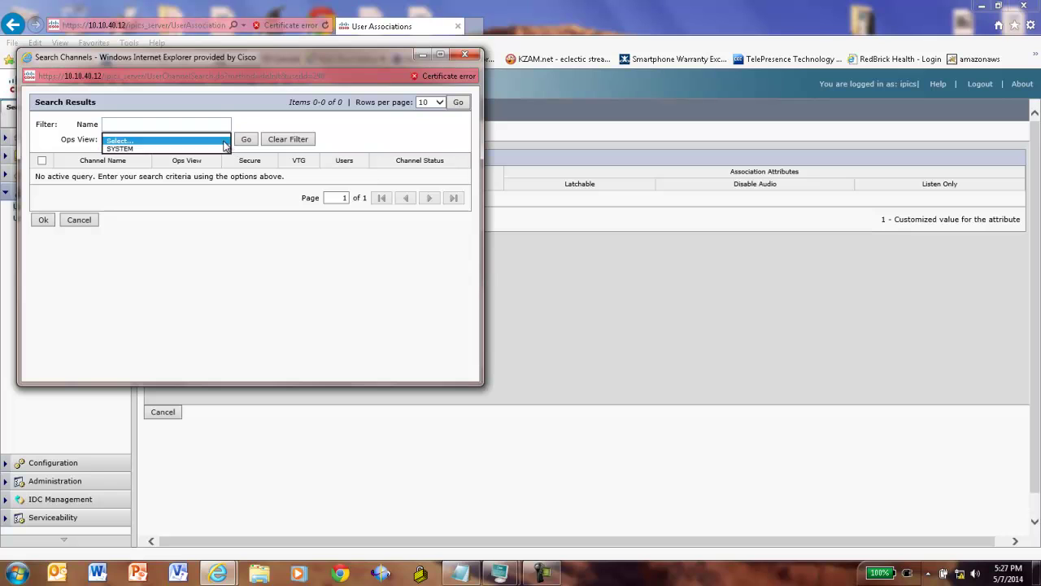
left_click(187, 149)
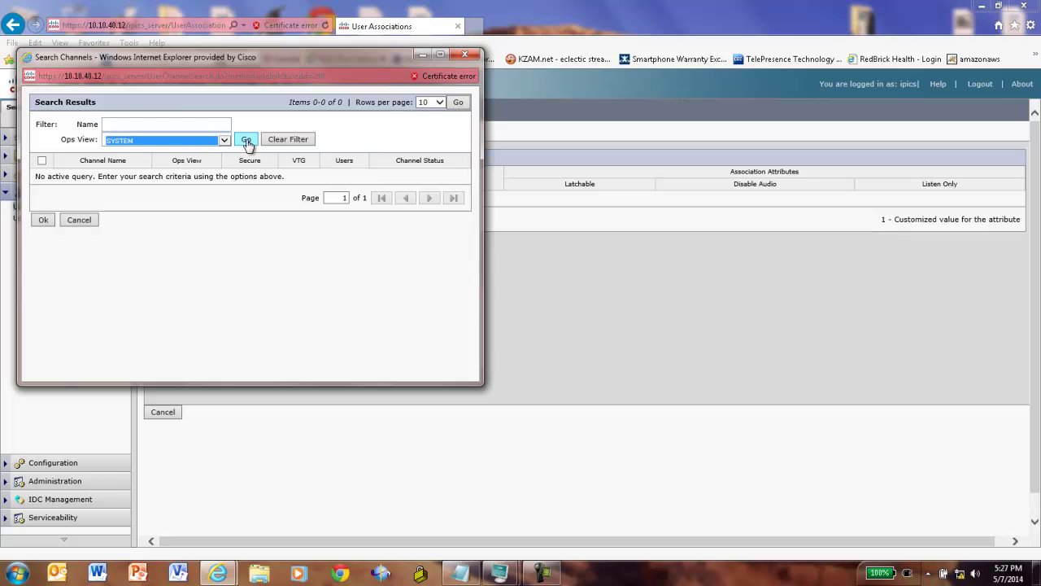
left_click(247, 142)
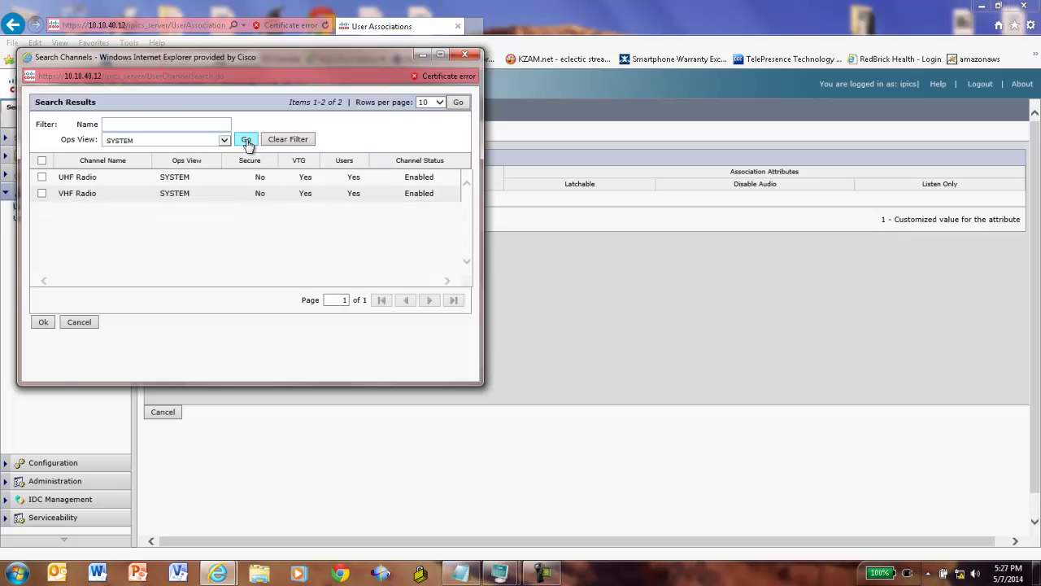
left_click(41, 177)
left_click(41, 194)
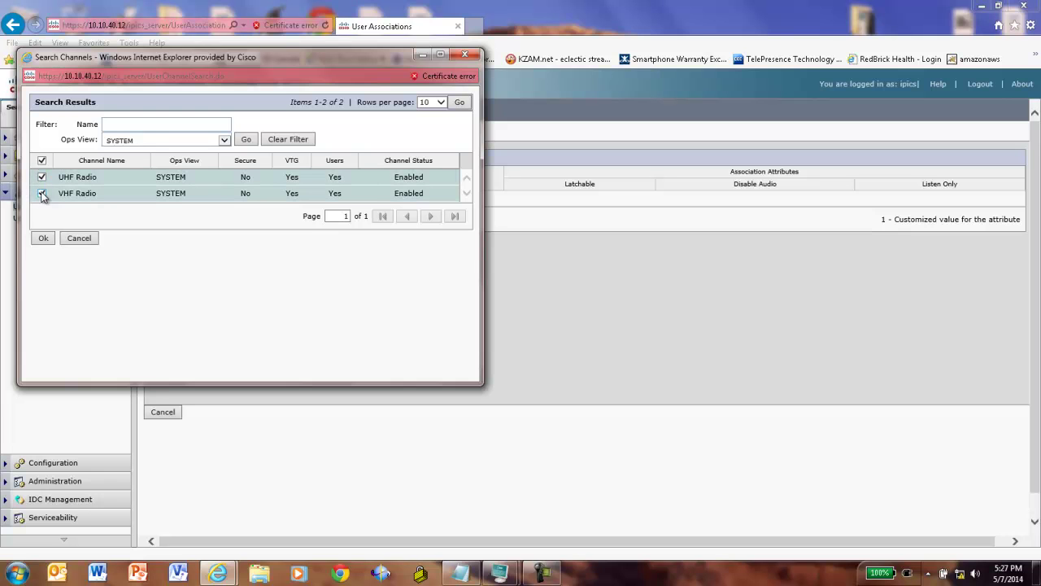
left_click(44, 238)
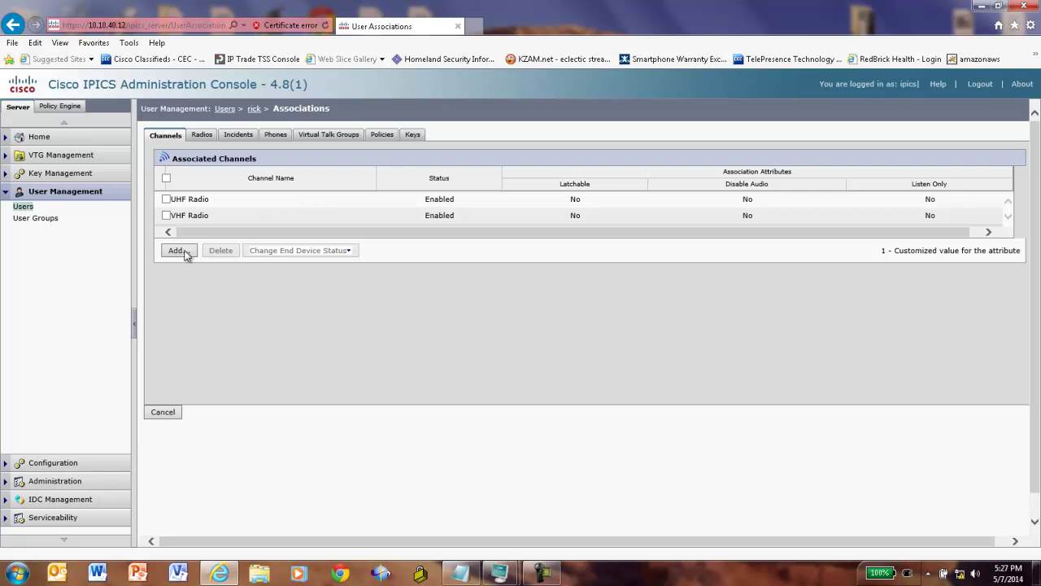
- Generate the IDC installer 4.8(1) for server 10.10.40.12 using ports 80/443
left_click(66, 500)
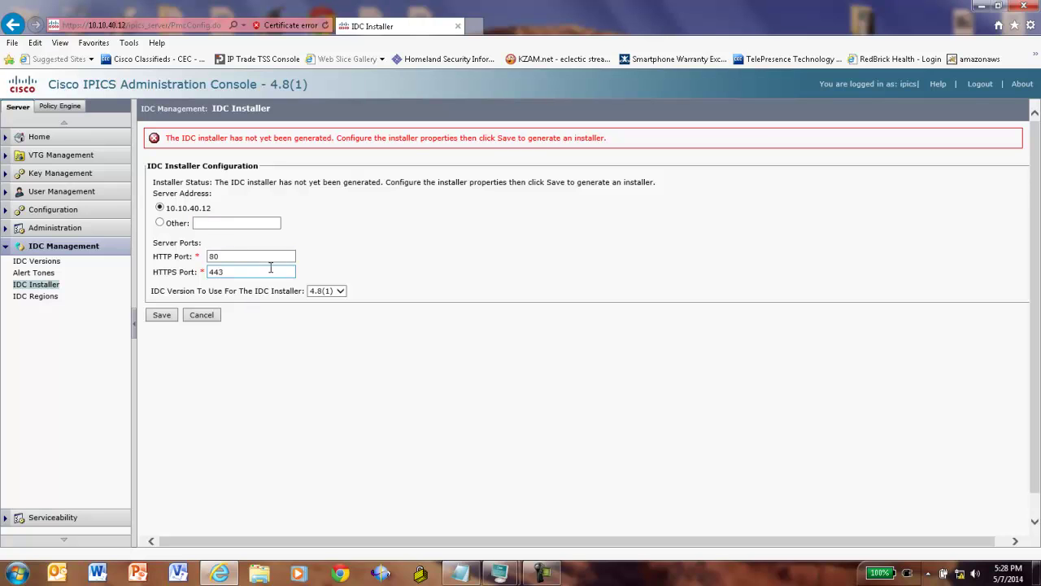
left_click(162, 315)
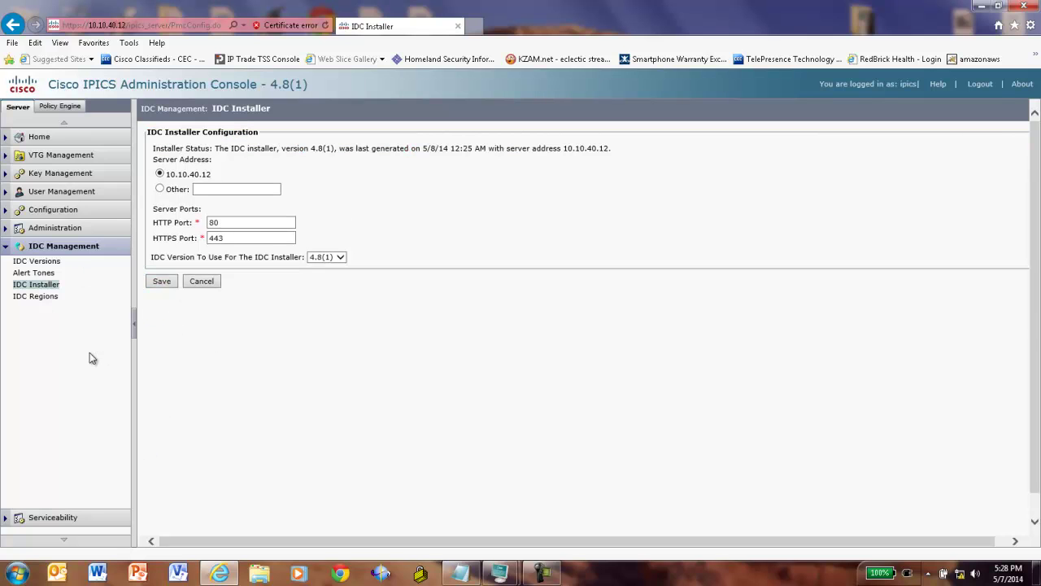
mouse_move(541, 572)
left_click(540, 569)
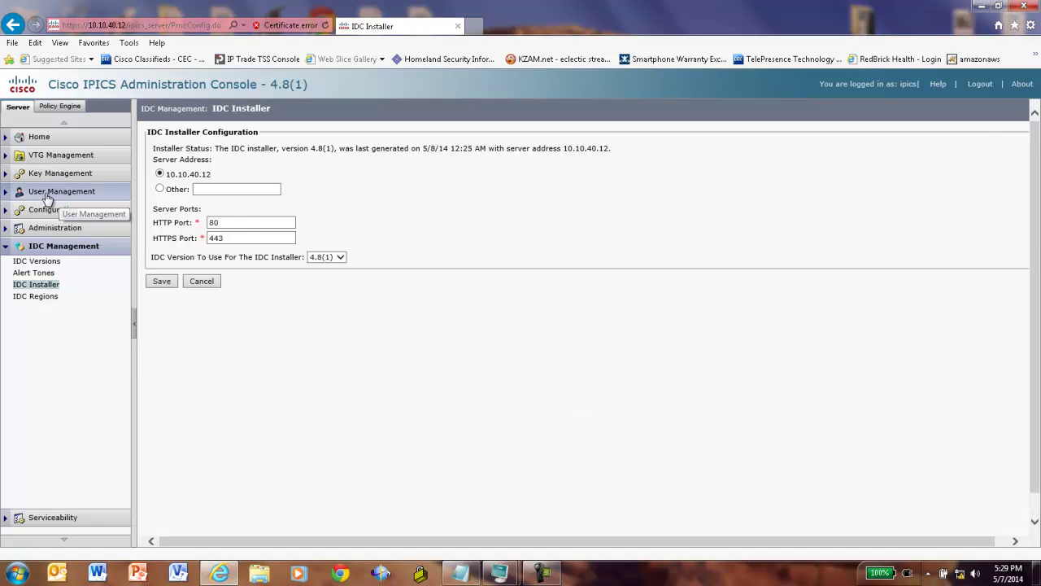
- Copy the existing user into a new one and enter its user name and first and last names
left_click(47, 197)
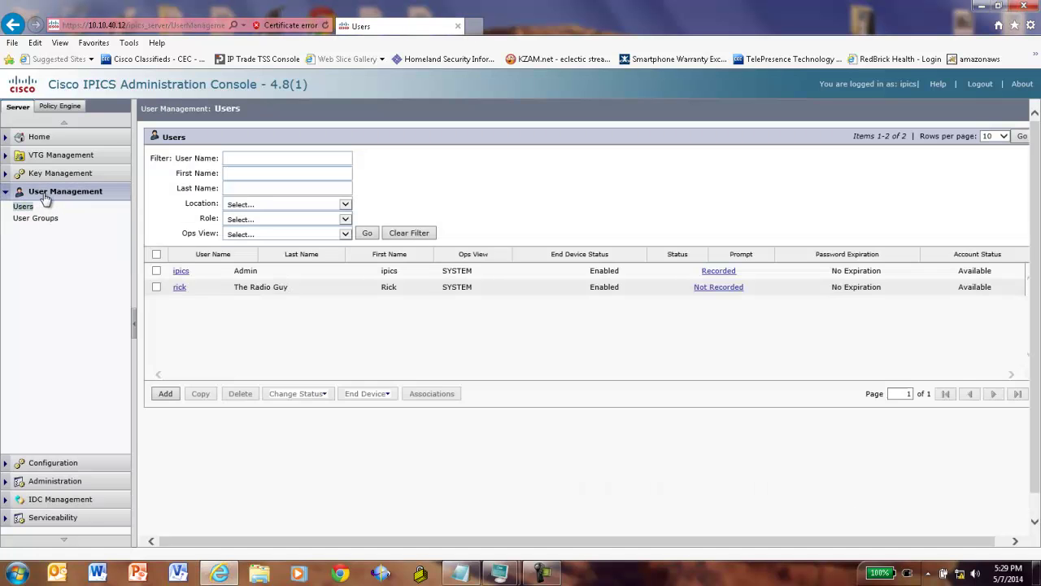
left_click(156, 287)
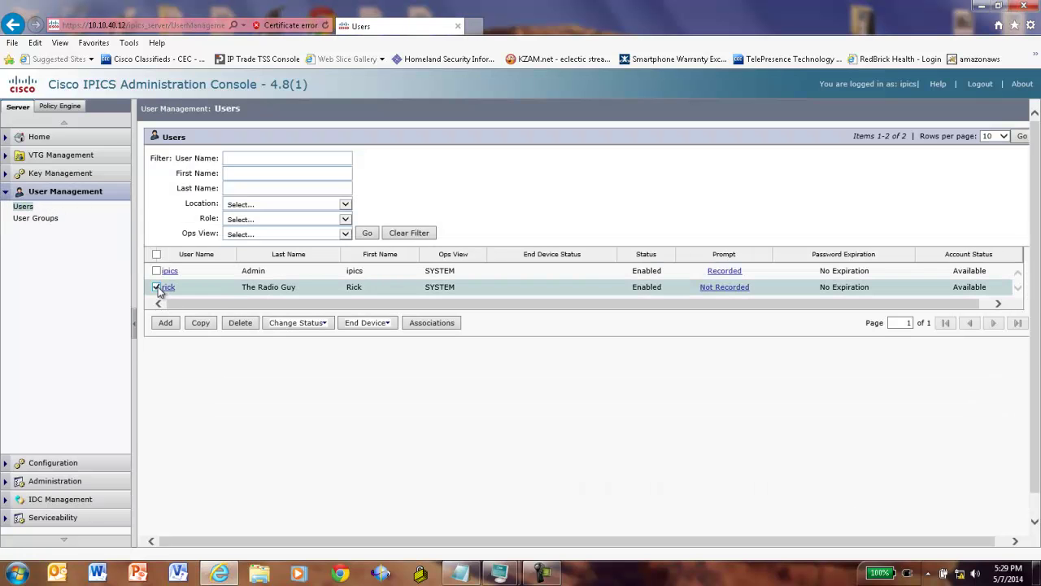
left_click(203, 324)
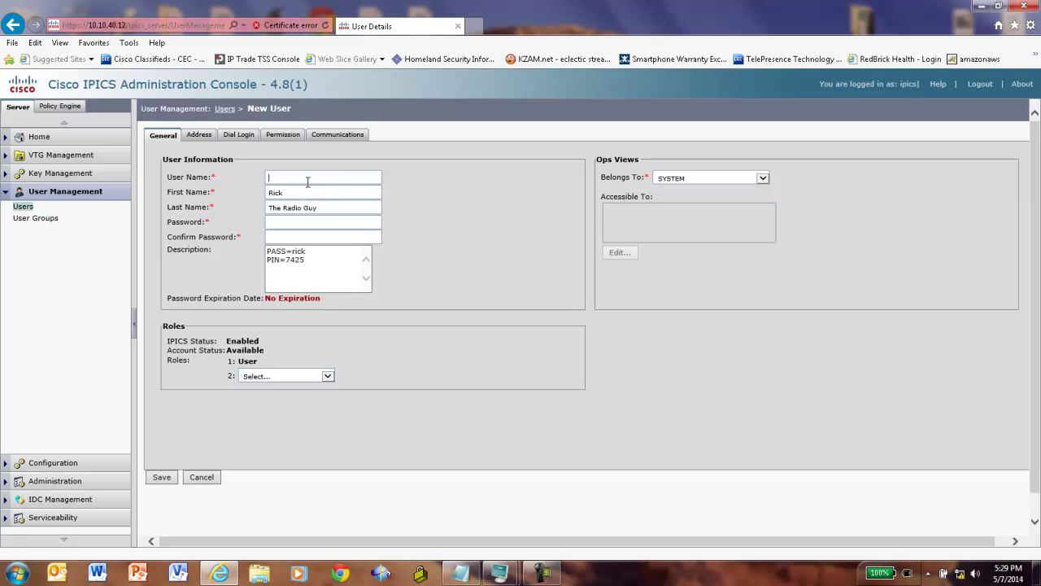
type("dano")
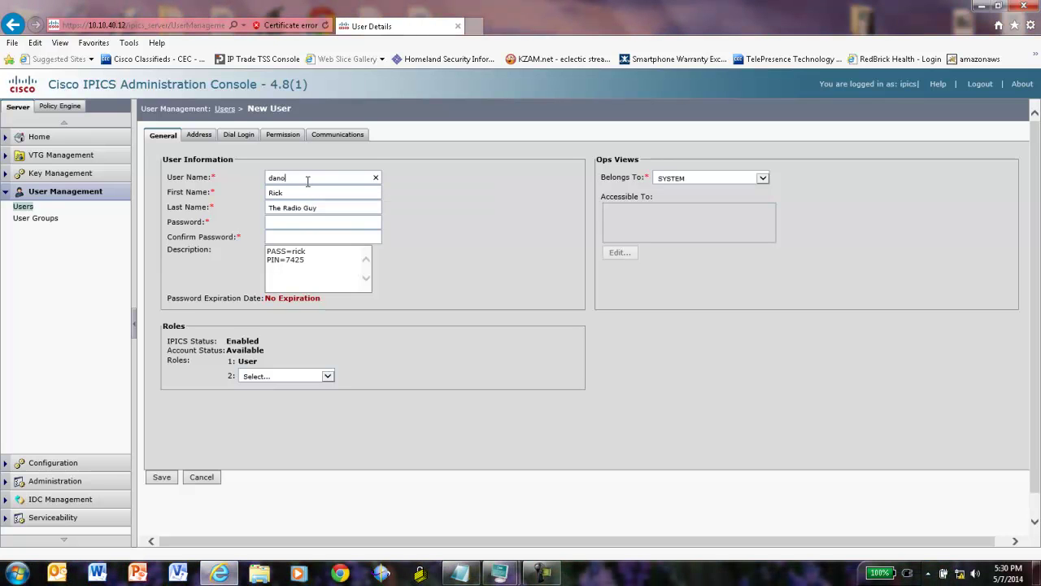
key("Tab")
type("Dan")
key("Tab")
type("o")
- Set the new user's password and update the password and PIN note in the description
left_click(283, 223)
key("Tab")
left_click(308, 251)
key("BackSpace")
key("BackSpace")
key("BackSpace")
key("BackSpace")
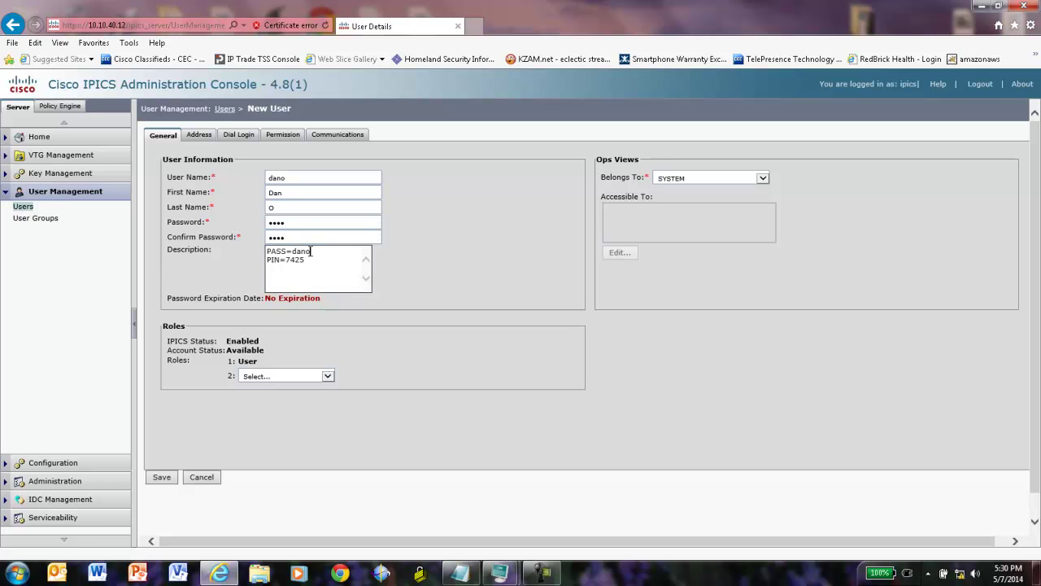
left_click(310, 258)
key("BackSpace")
key("BackSpace")
key("BackSpace")
key("BackSpace")
- Add the All role as the second role and save the user
left_click(326, 375)
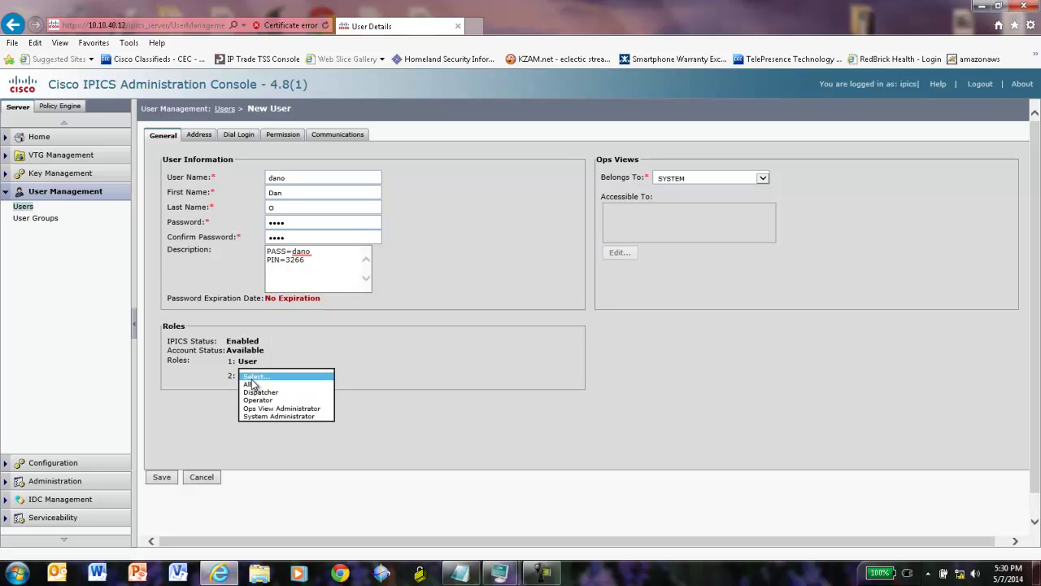
left_click(253, 385)
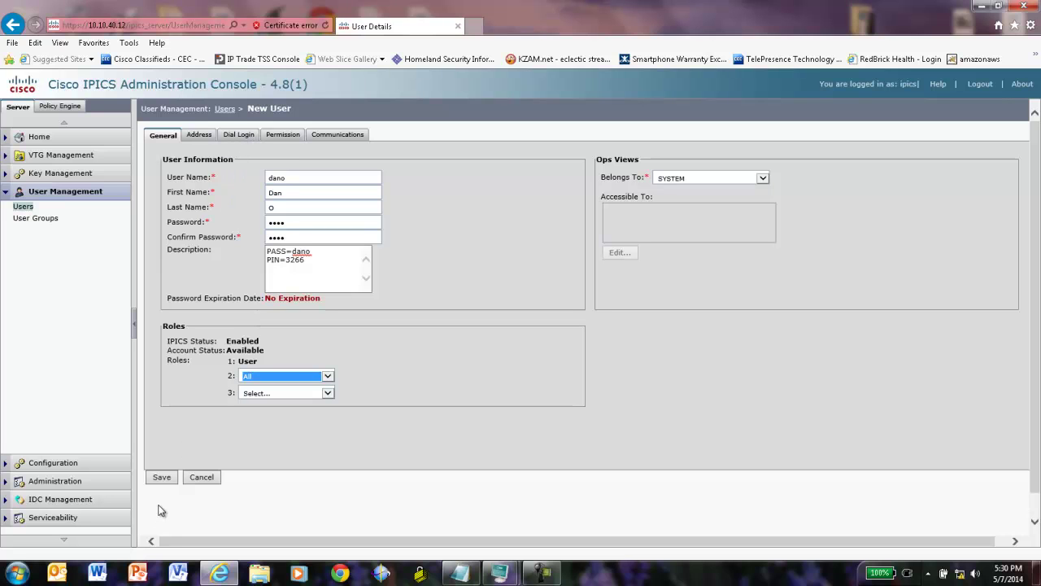
left_click(164, 478)
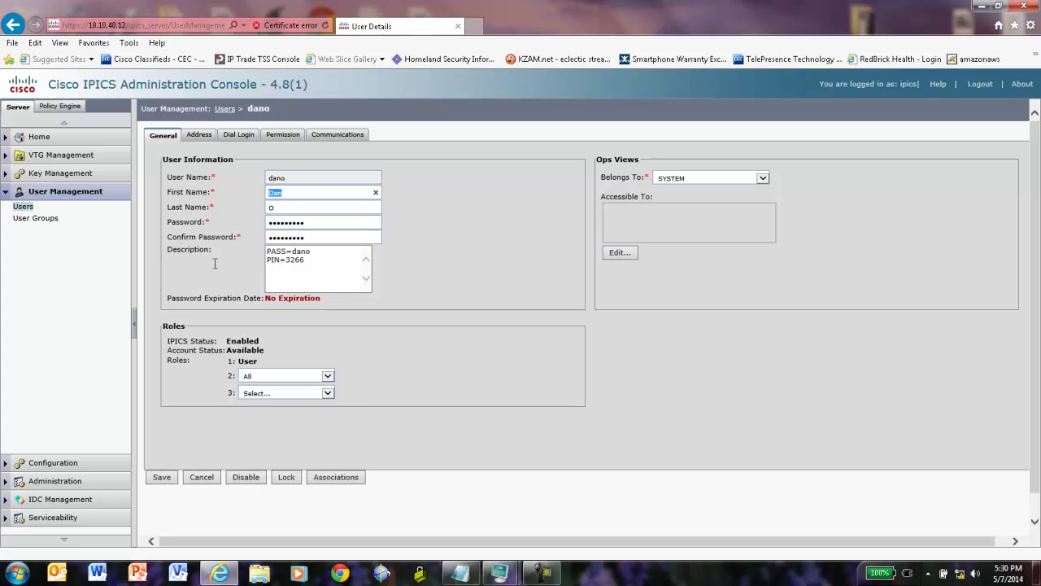
- Give the new user a dial login digit ID and a confirmed PIN
left_click(239, 135)
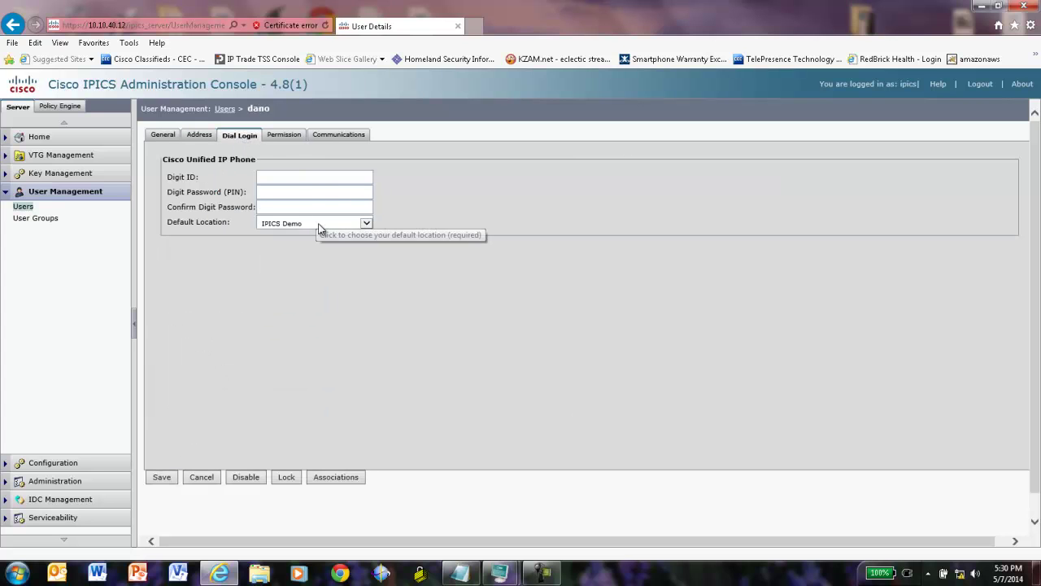
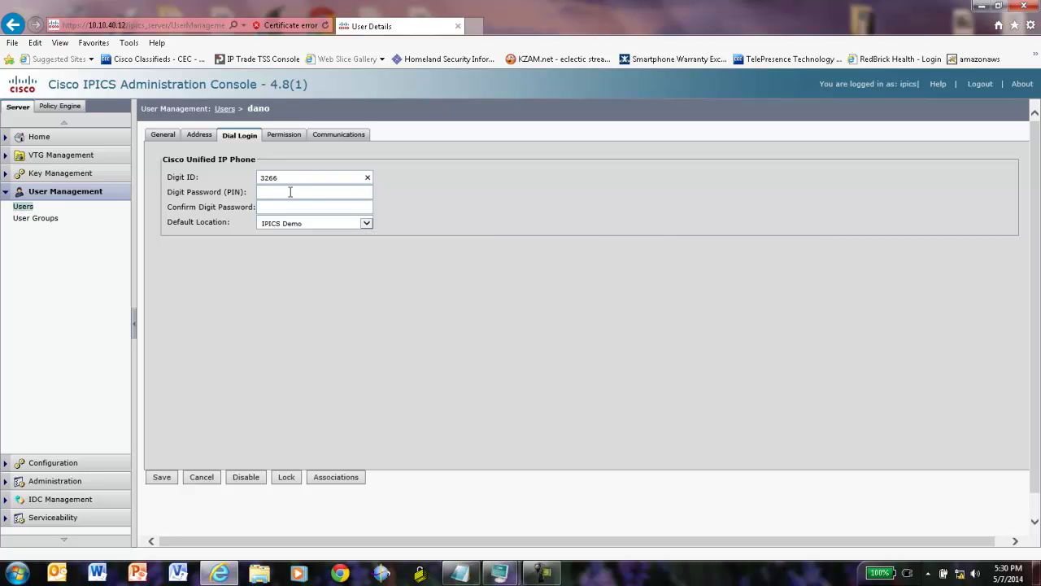
left_click(289, 192)
left_click(280, 206)
- Review the new user's channel associations, then open the first user's details from the Users list
left_click(335, 478)
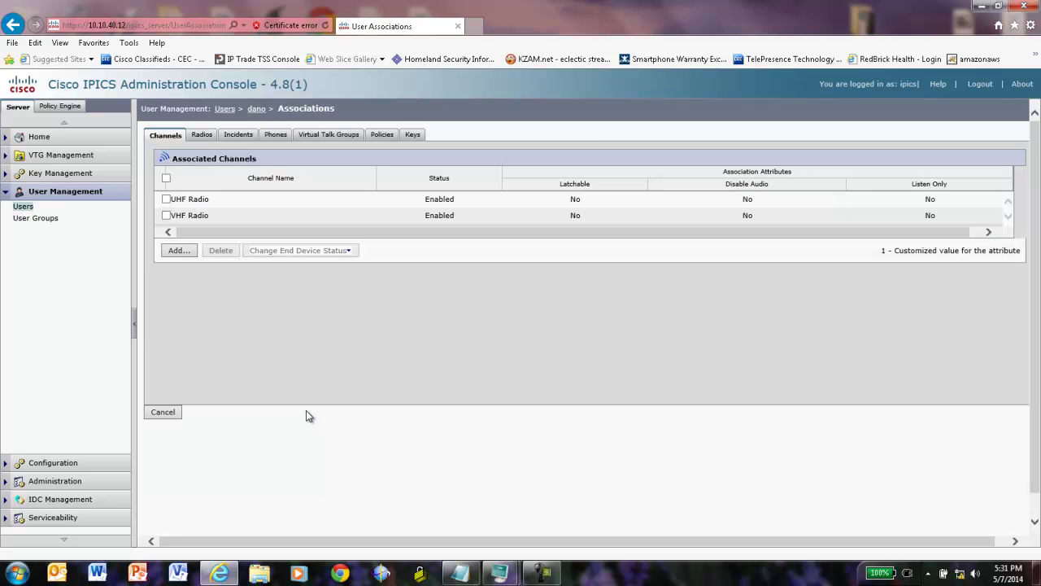
left_click(224, 109)
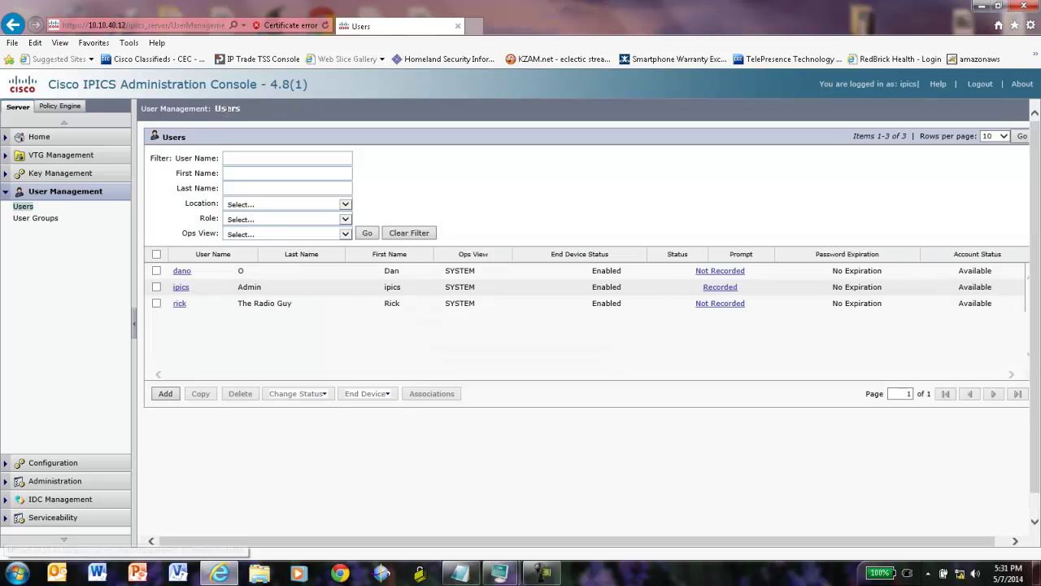
left_click(179, 302)
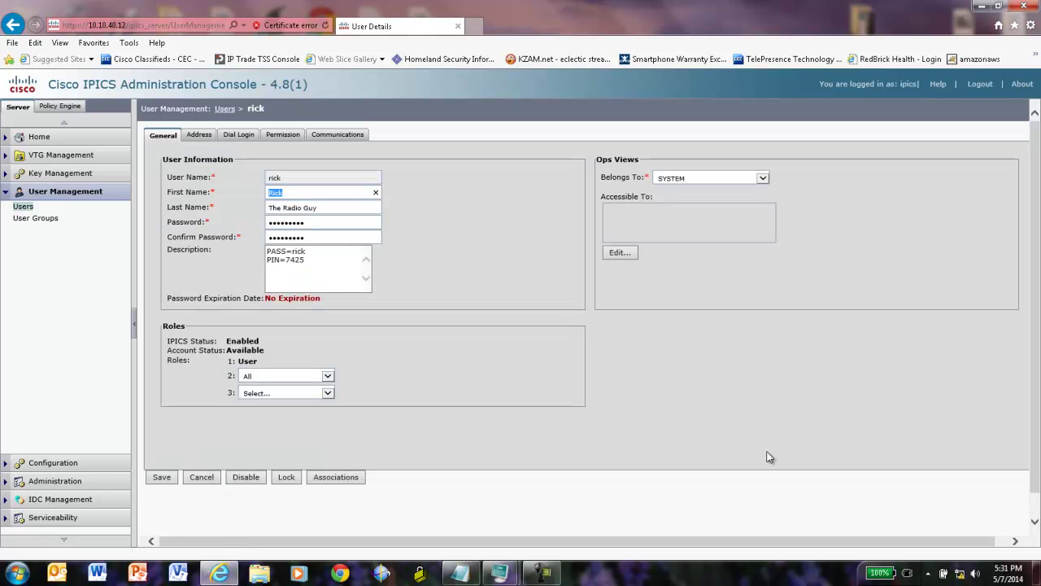